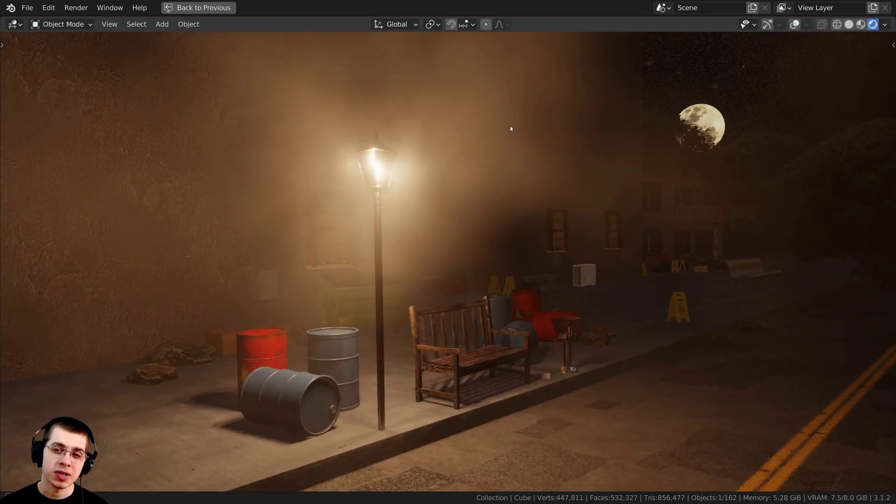
{"action": "middle_click_drag", "start_coordinate": [500, 127], "coordinate": [528, 130]}
{"action": "key", "text": "KP_0"}
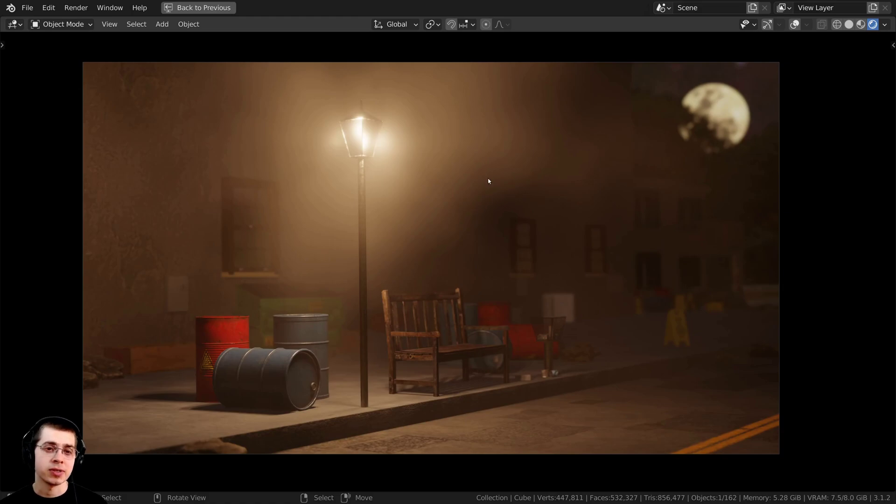
{"action": "key", "text": "Home"}
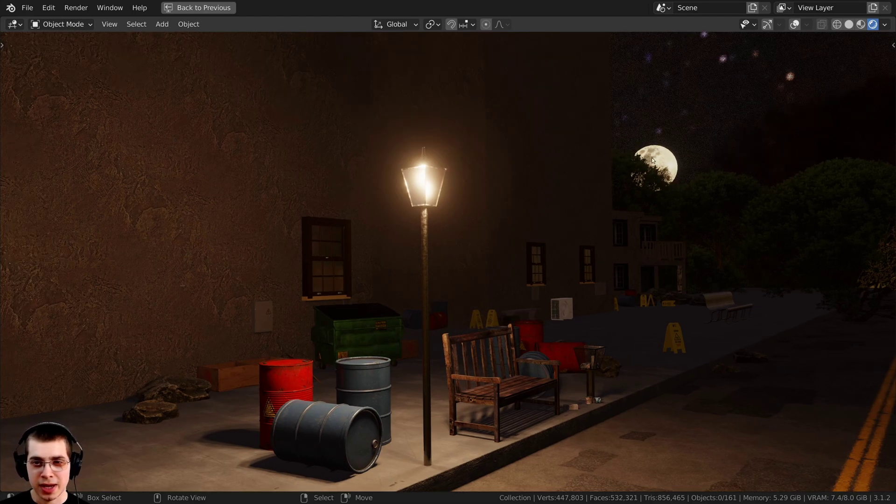
Add a cube mesh to the street scene in camera view and switch the viewport to solid shading.
{"action": "middle_click_drag", "start_coordinate": [609, 118], "coordinate": [662, 172], "text": "shift"}
{"action": "key", "text": "KP_0"}
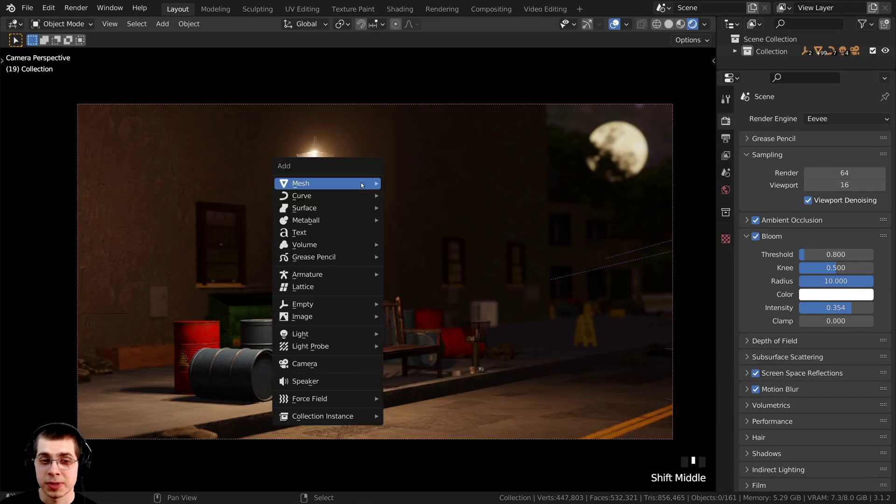
{"action": "mouse_move", "coordinate": [360, 183]}
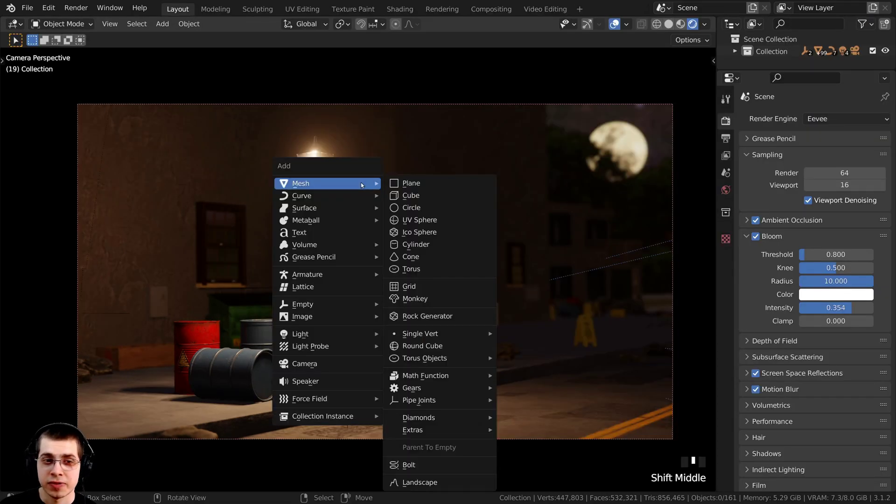
{"action": "left_click", "coordinate": [434, 196]}
{"action": "key", "text": "z"}
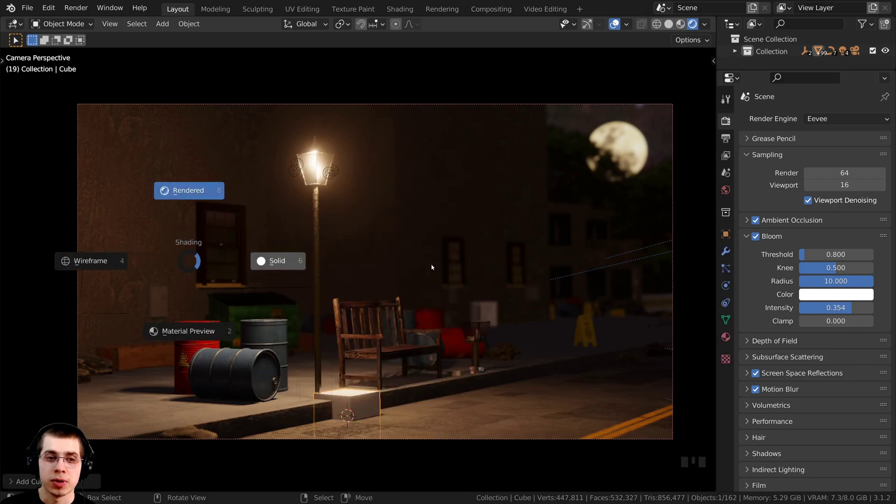
{"action": "left_click", "coordinate": [432, 267]}
Scale the new cube up to start enclosing the scene and adjust its height along Z.
{"action": "middle_click_drag", "start_coordinate": [432, 267], "coordinate": [437, 295]}
{"action": "key", "text": "s"}
{"action": "left_click", "coordinate": [355, 253]}
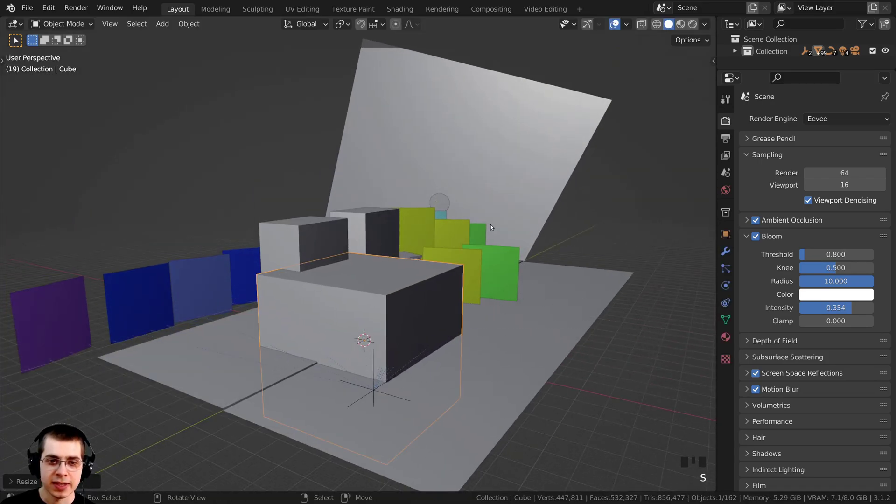
{"action": "scroll", "coordinate": [354, 253], "scroll_direction": "down", "scroll_amount": 2}
{"action": "key", "text": "s"}
{"action": "left_click", "coordinate": [532, 255]}
{"action": "key", "text": "g"}
{"action": "key", "text": "z"}
{"action": "left_click", "coordinate": [531, 246]}
{"action": "middle_click_drag", "start_coordinate": [531, 245], "coordinate": [435, 212]}
{"action": "key", "text": "s"}
{"action": "left_click", "coordinate": [481, 219]}
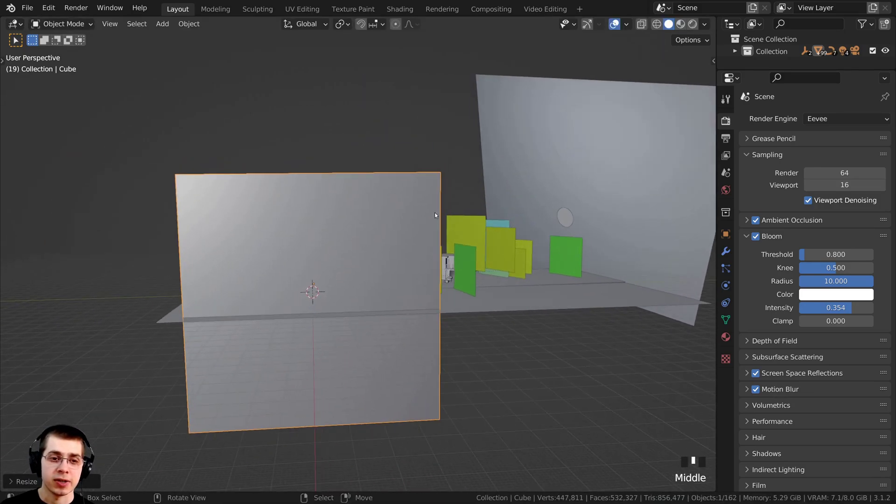
In Edit Mode, stretch the cube's geometry along the Y axis and move it over the street scene.
{"action": "key", "text": "Tab"}
{"action": "key", "text": "s"}
{"action": "key", "text": "y"}
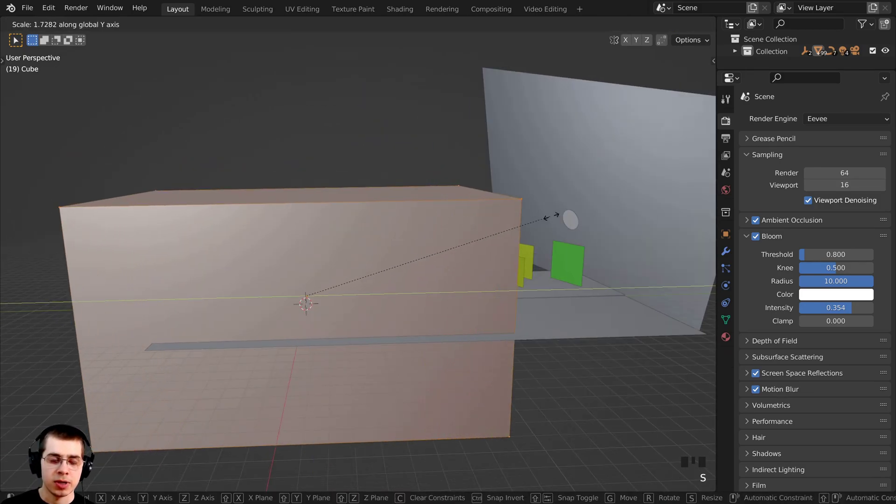
{"action": "left_click", "coordinate": [560, 212]}
{"action": "key", "text": "g"}
{"action": "left_click", "coordinate": [615, 213]}
{"action": "key", "text": "g"}
{"action": "key", "text": "z"}
{"action": "left_click", "coordinate": [591, 229]}
Flatten the cube's geometry along Z, shift it vertically over the ground, and return to Object Mode.
{"action": "key", "text": "s"}
{"action": "key", "text": "z"}
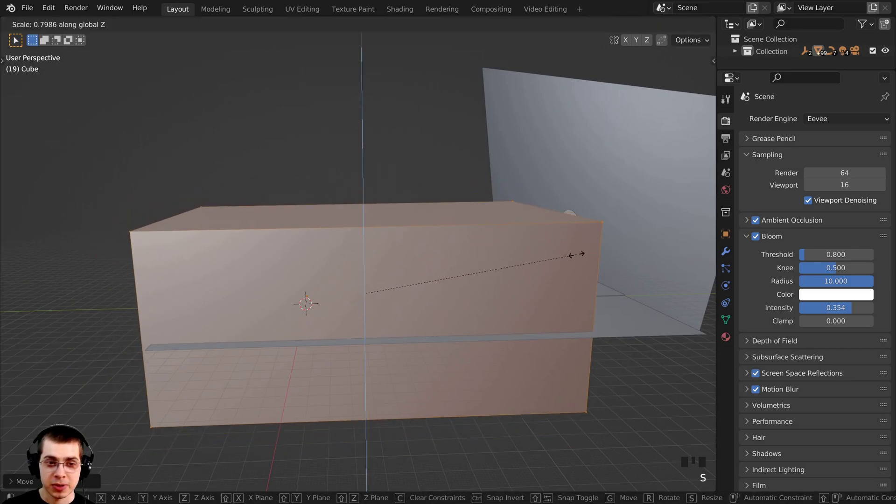
{"action": "left_click", "coordinate": [528, 267]}
{"action": "middle_click_drag", "start_coordinate": [528, 267], "coordinate": [542, 276]}
{"action": "key", "text": "g"}
{"action": "key", "text": "z"}
{"action": "left_click", "coordinate": [522, 257]}
{"action": "key", "text": "Tab"}
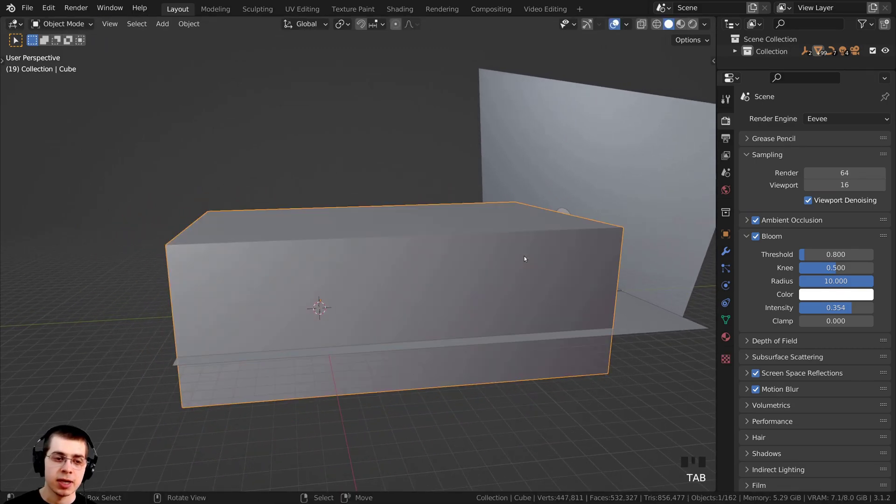
Return to the rendered camera view and open the Shading workspace with an enlarged node editor.
{"action": "key", "text": "KP_0"}
{"action": "middle_click_drag", "start_coordinate": [413, 173], "coordinate": [426, 194], "text": "shift"}
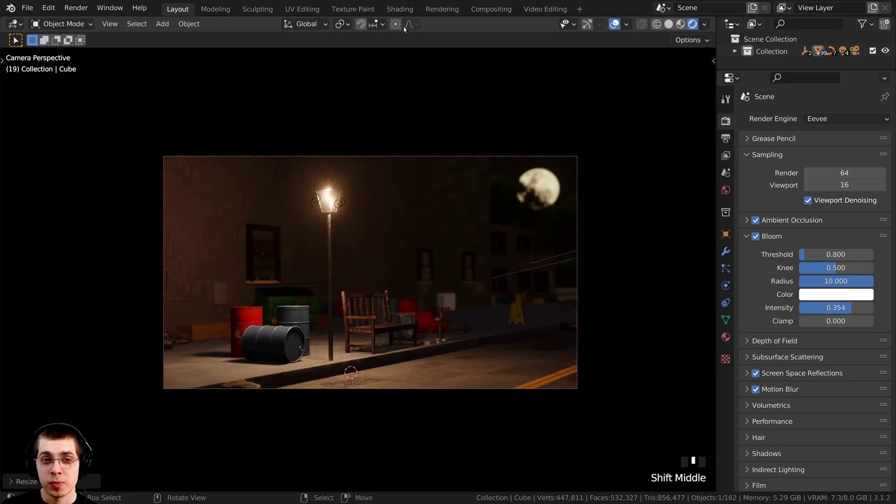
{"action": "left_click", "coordinate": [400, 9]}
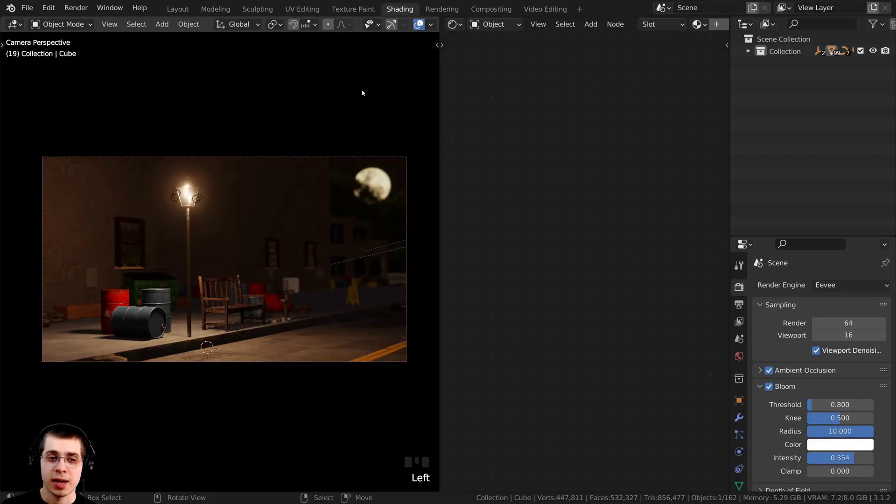
{"action": "left_click_drag", "start_coordinate": [729, 139], "coordinate": [778, 140]}
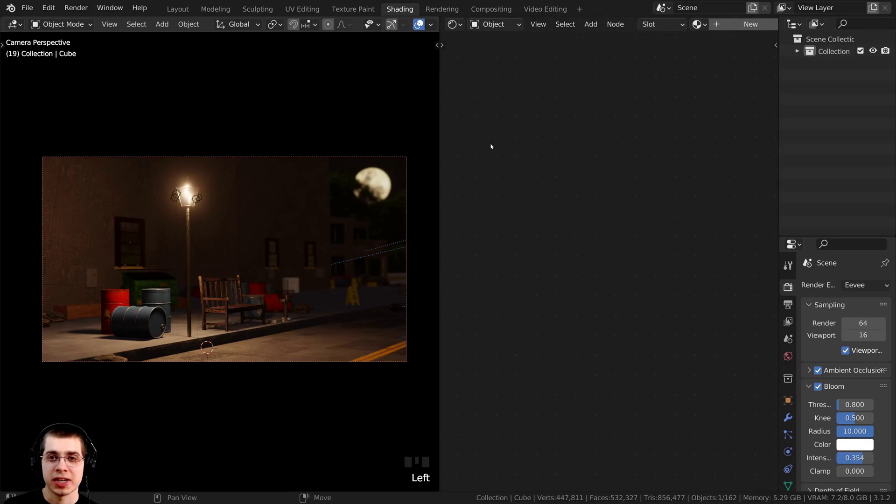
{"action": "left_click_drag", "start_coordinate": [439, 140], "coordinate": [320, 144]}
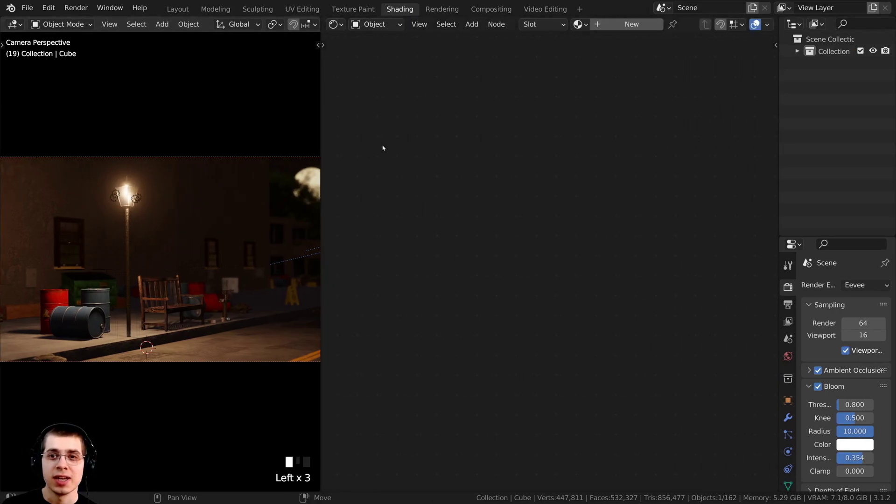
Create a new material on the cube and name it Fog.
{"action": "left_click", "coordinate": [616, 24]}
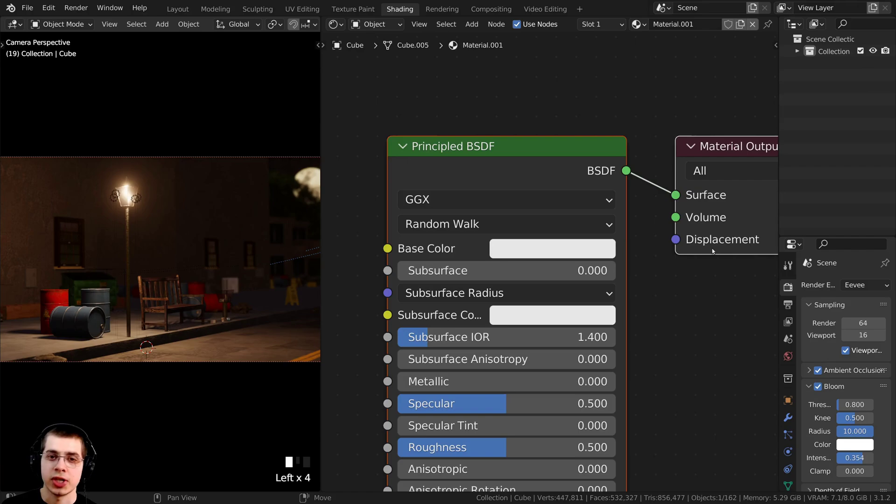
{"action": "double_click", "coordinate": [673, 24]}
{"action": "type", "text": "Fog"}
{"action": "left_click", "coordinate": [834, 92]}
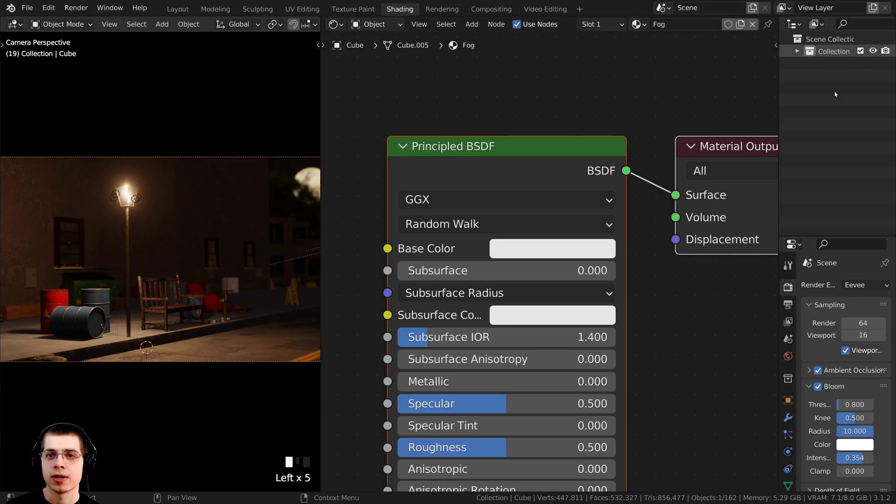
Delete the Principled BSDF node from the Fog material.
{"action": "scroll", "coordinate": [467, 176], "scroll_direction": "down", "scroll_amount": 1}
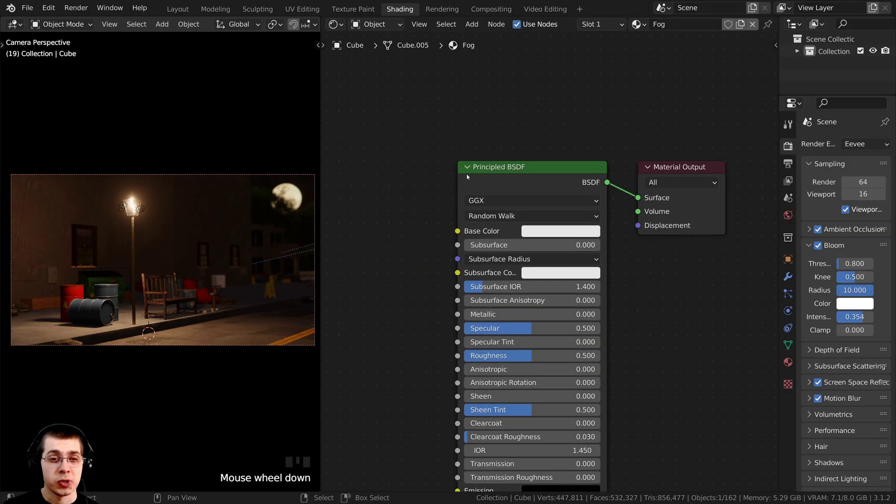
{"action": "middle_click_drag", "start_coordinate": [497, 177], "coordinate": [500, 147]}
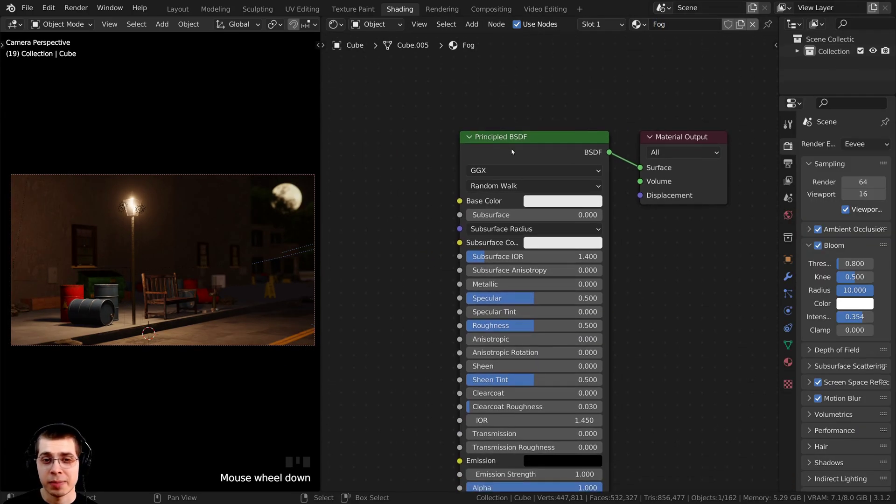
{"action": "left_click_drag", "start_coordinate": [523, 146], "coordinate": [496, 142]}
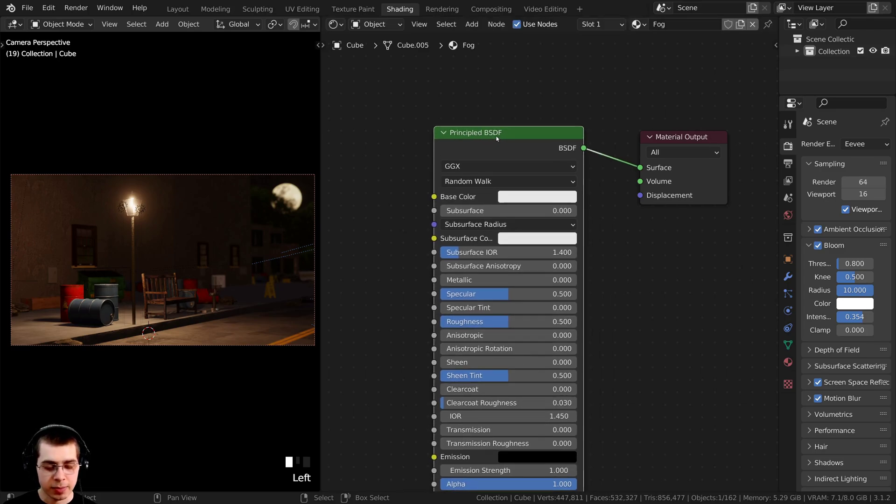
{"action": "key", "text": "x"}
{"action": "middle_click_drag", "start_coordinate": [455, 137], "coordinate": [459, 149]}
Add a Principled Volume node and place it beside the Material Output node.
{"action": "key", "text": "shift+a"}
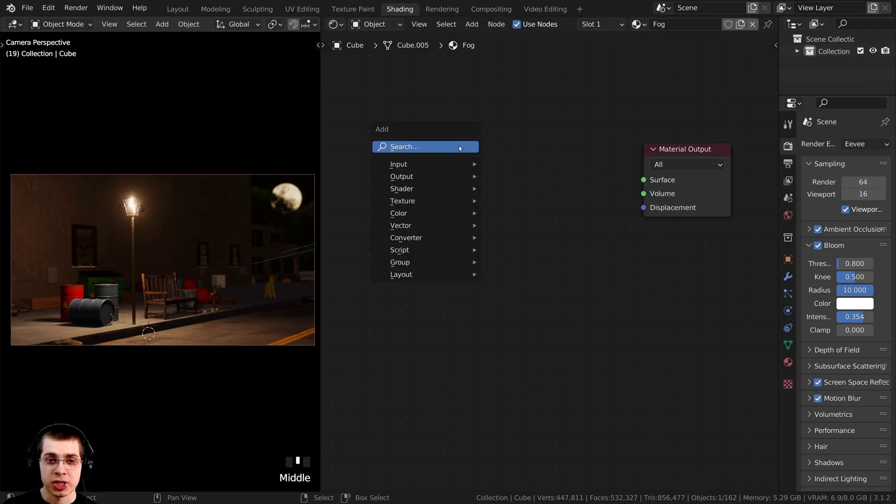
{"action": "left_click", "coordinate": [425, 146]}
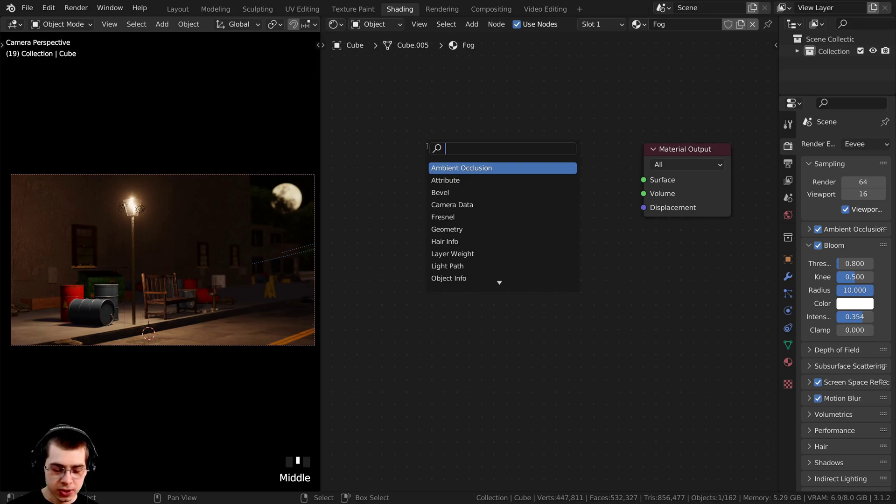
{"action": "type", "text": "pri"}
{"action": "key", "text": "Down"}
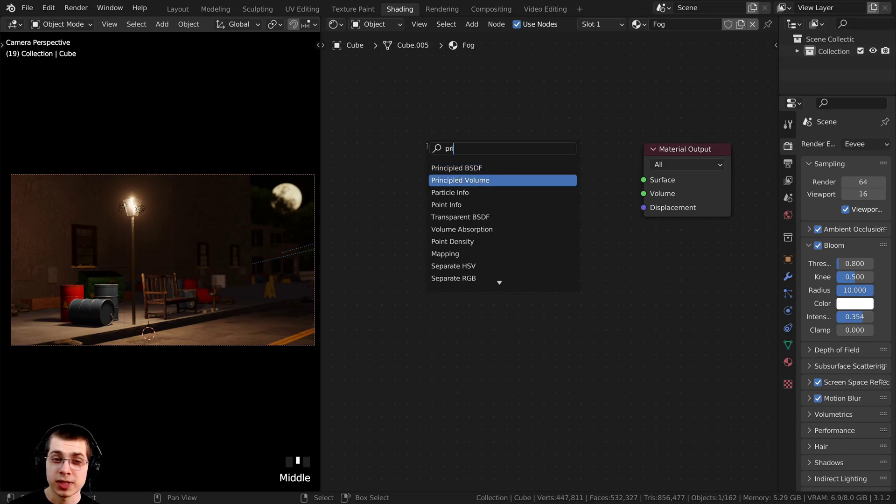
{"action": "key", "text": "Return"}
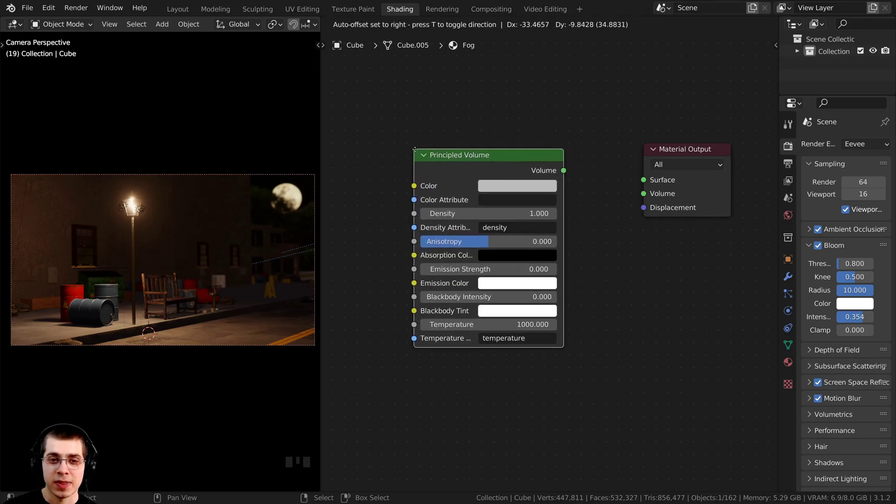
{"action": "left_click", "coordinate": [412, 143]}
{"action": "left_click_drag", "start_coordinate": [484, 164], "coordinate": [477, 171]}
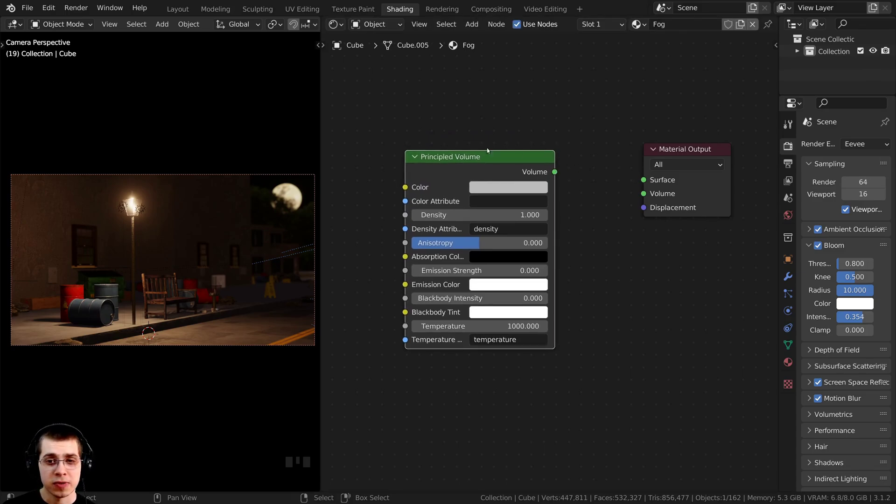
Connect the Principled Volume node to the Volume input of the Material Output and tidy the node layout.
{"action": "left_click_drag", "start_coordinate": [555, 173], "coordinate": [642, 197]}
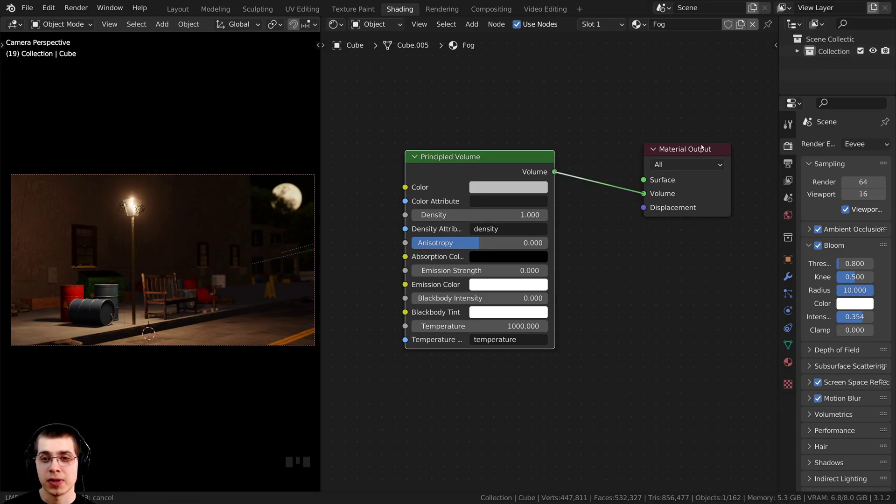
{"action": "left_click_drag", "start_coordinate": [701, 148], "coordinate": [688, 144]}
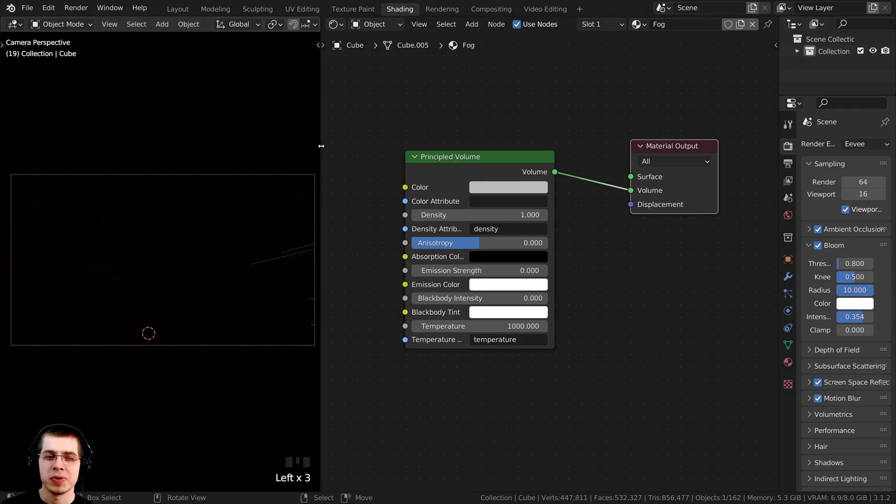
{"action": "left_click_drag", "start_coordinate": [322, 147], "coordinate": [346, 146]}
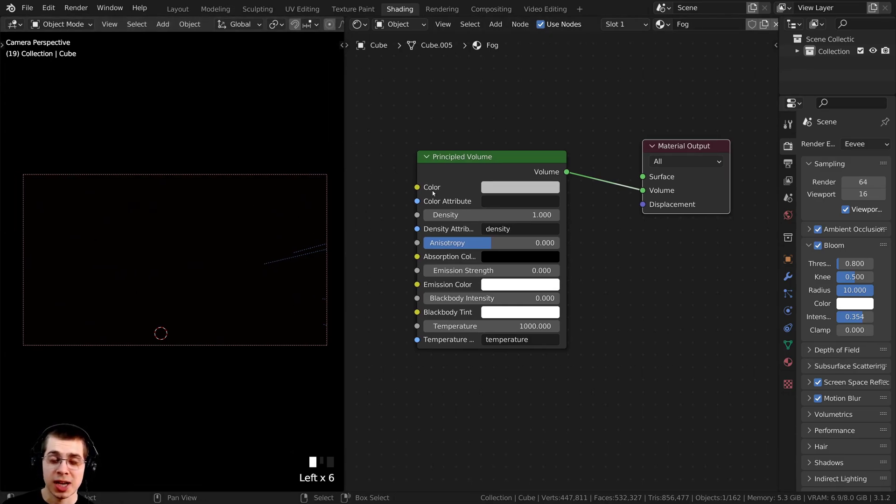
{"action": "middle_click_drag", "start_coordinate": [455, 166], "coordinate": [450, 168]}
{"action": "left_click_drag", "start_coordinate": [456, 158], "coordinate": [464, 157]}
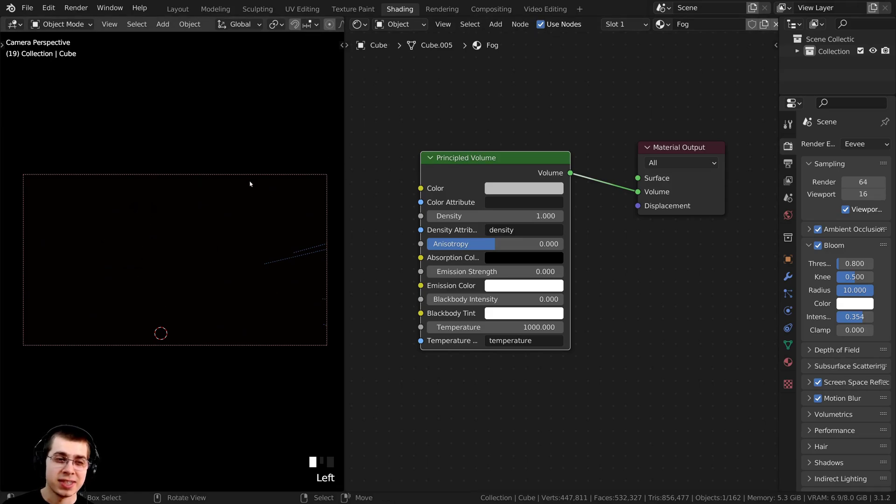
Set the Principled Volume density to 0.1 and inspect the fog around the lamp post.
{"action": "scroll", "coordinate": [302, 211], "scroll_direction": "up", "scroll_amount": 2}
{"action": "scroll", "coordinate": [466, 217], "scroll_direction": "up", "scroll_amount": 2}
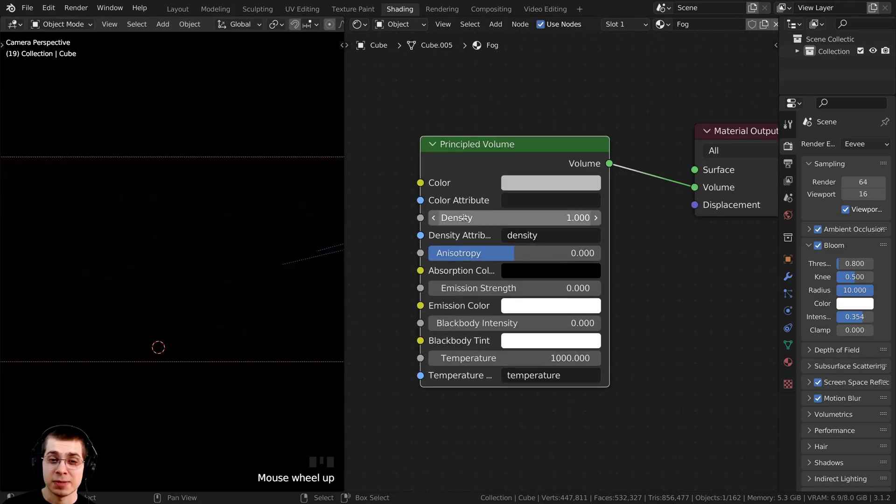
{"action": "left_click", "coordinate": [504, 219]}
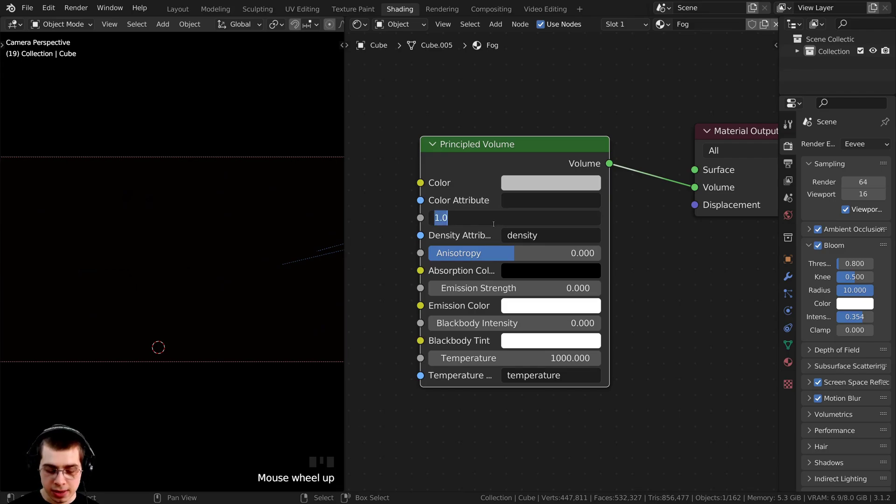
{"action": "type", "text": ".1"}
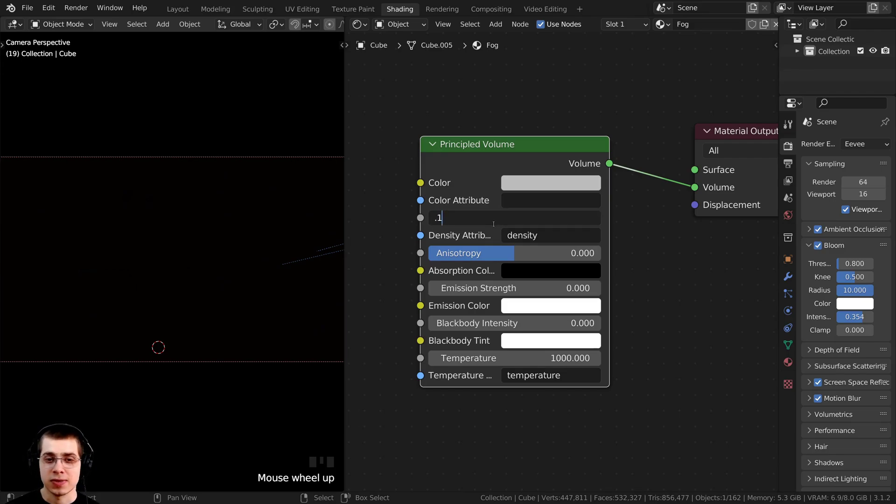
{"action": "key", "text": "Return"}
{"action": "scroll", "coordinate": [155, 234], "scroll_direction": "up", "scroll_amount": 4}
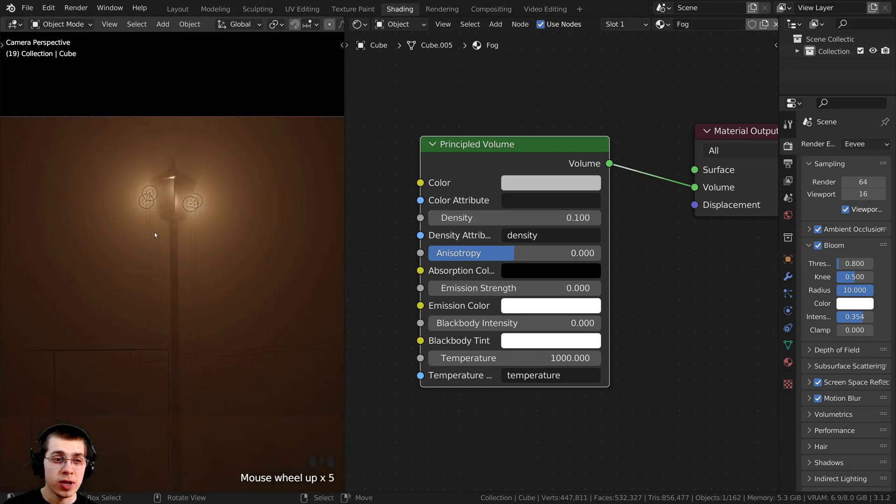
{"action": "middle_click_drag", "start_coordinate": [154, 235], "coordinate": [222, 194], "text": "shift"}
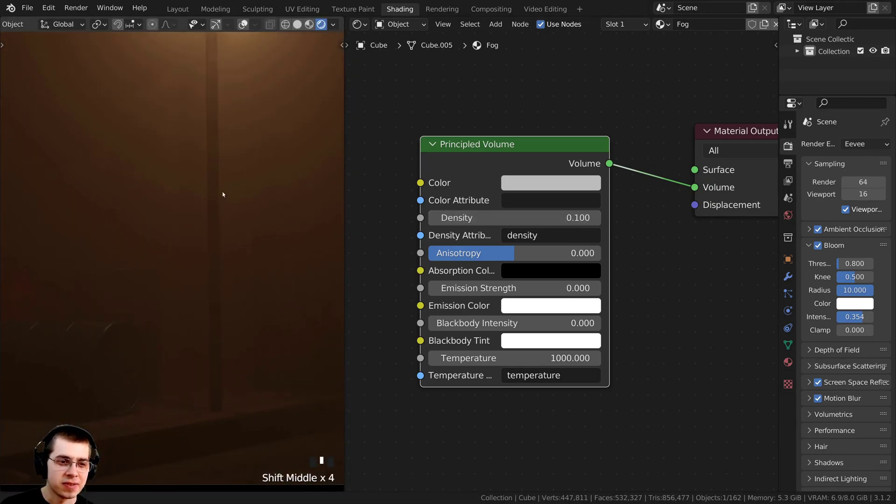
{"action": "mouse_move", "coordinate": [176, 324]}
{"action": "middle_mouse_down", "text": "shift"}
{"action": "mouse_move", "coordinate": [194, 314]}
{"action": "mouse_move", "coordinate": [190, 320]}
{"action": "middle_mouse_up", "text": "shift"}
{"action": "scroll", "coordinate": [189, 282], "scroll_direction": "up", "scroll_amount": 3}
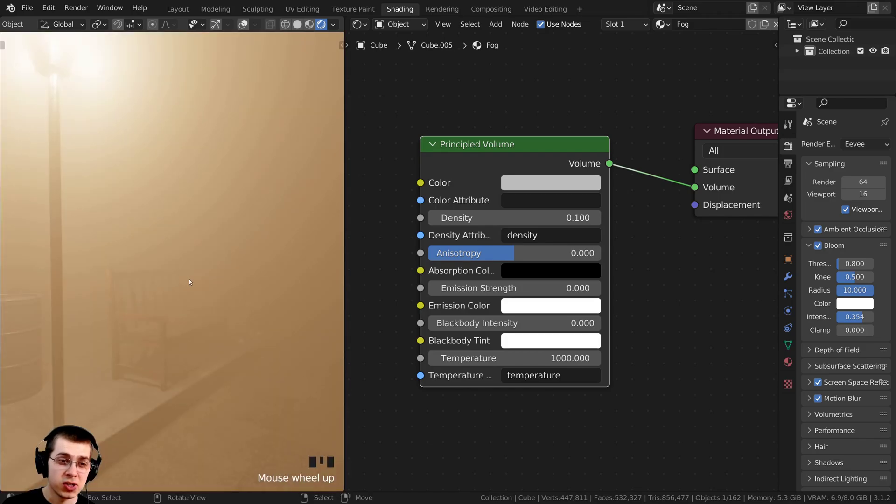
{"action": "middle_click_drag", "start_coordinate": [189, 279], "coordinate": [180, 301]}
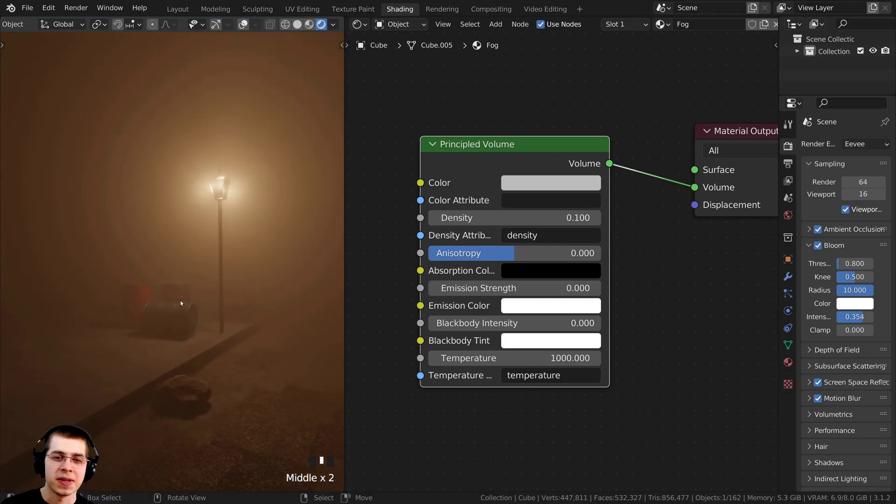
Set the Principled Volume density to 0.05.
{"action": "scroll", "coordinate": [722, 260], "scroll_direction": "down", "scroll_amount": 1}
{"action": "left_click", "coordinate": [509, 221]}
{"action": "left_click", "coordinate": [510, 221]}
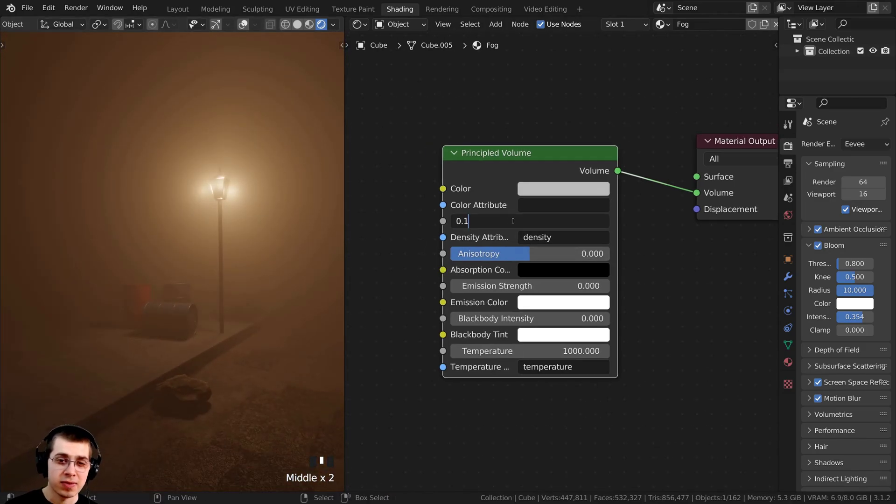
{"action": "key", "text": "BackSpace"}
{"action": "type", "text": "05"}
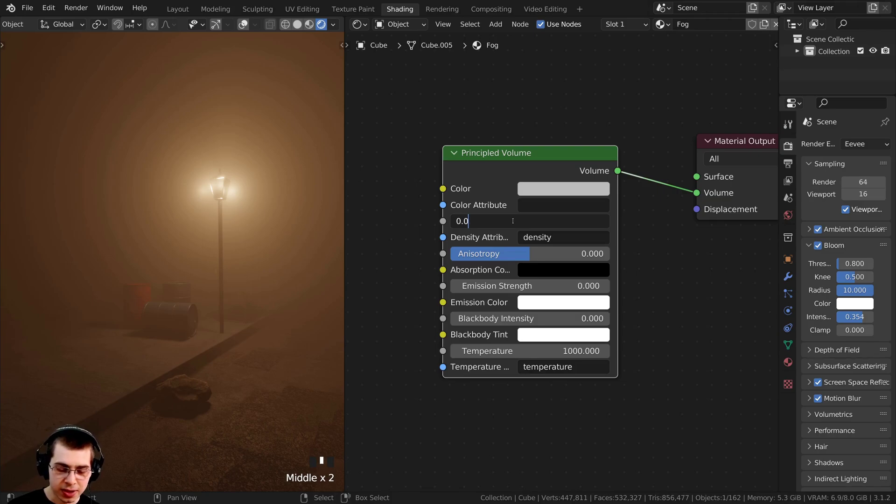
{"action": "key", "text": "Return"}
Reduce the Principled Volume density to 0.02 and inspect the fog around the street lamp.
{"action": "double_click", "coordinate": [504, 223]}
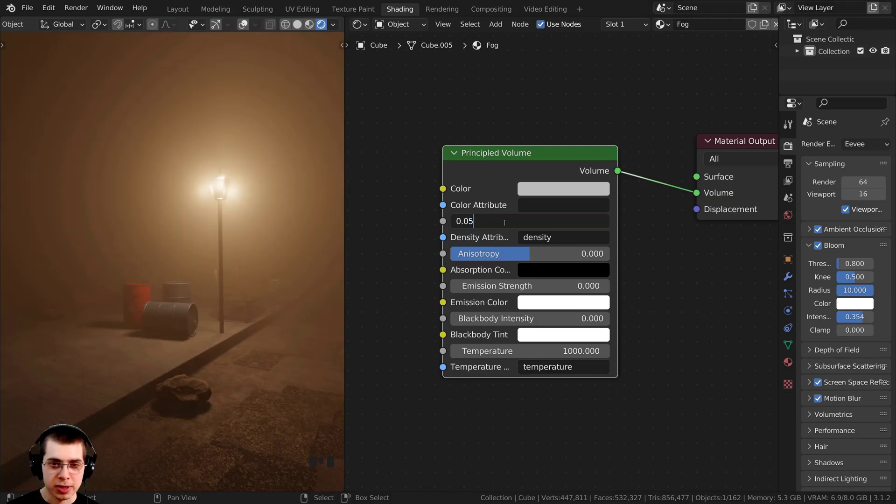
{"action": "key", "text": "BackSpace"}
{"action": "type", "text": "2"}
{"action": "key", "text": "Return"}
{"action": "scroll", "coordinate": [263, 260], "scroll_direction": "down", "scroll_amount": 5}
{"action": "scroll", "coordinate": [259, 263], "scroll_direction": "up", "scroll_amount": 5}
Set the Principled Volume density to 0.01 and view the whole foggy scene through the camera.
{"action": "left_click", "coordinate": [540, 217]}
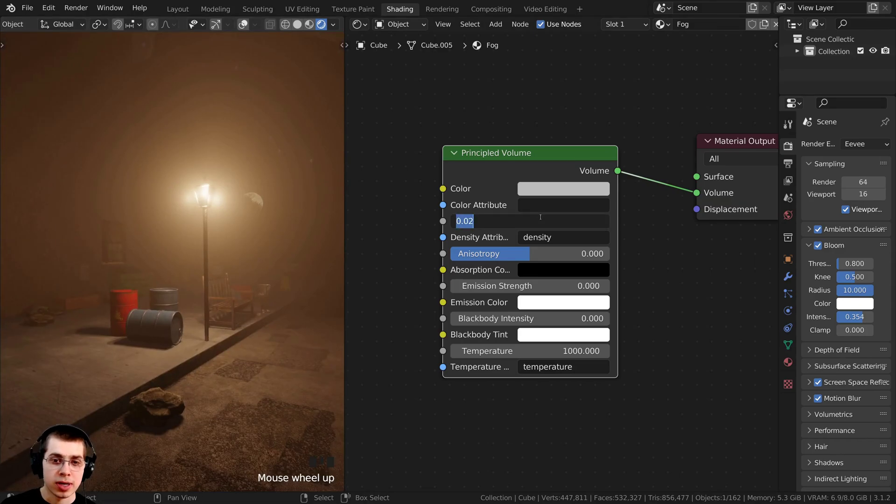
{"action": "left_click", "coordinate": [541, 217]}
{"action": "key", "text": "BackSpace"}
{"action": "type", "text": "1"}
{"action": "key", "text": "Return"}
{"action": "middle_click_drag", "start_coordinate": [306, 243], "coordinate": [262, 227]}
{"action": "key", "text": "KP_0"}
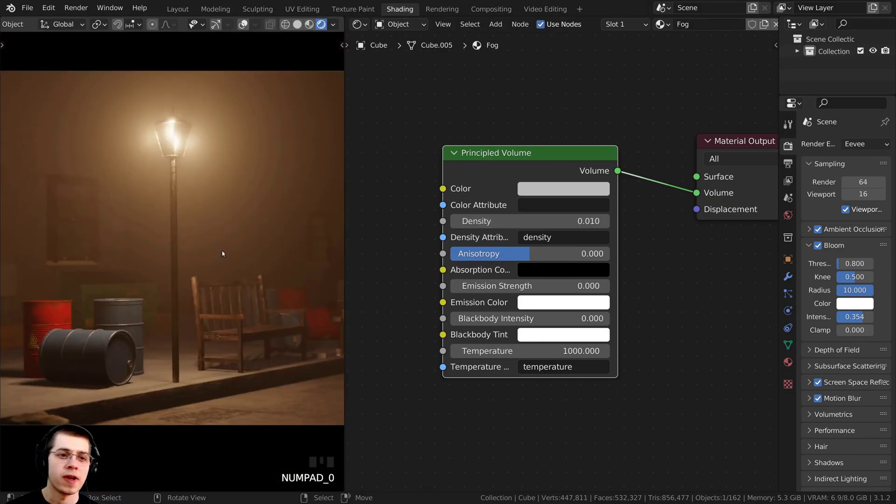
{"action": "middle_click_drag", "start_coordinate": [162, 291], "coordinate": [87, 321], "text": "shift"}
{"action": "scroll", "coordinate": [158, 298], "scroll_direction": "down", "scroll_amount": 2}
{"action": "scroll", "coordinate": [566, 240], "scroll_direction": "up", "scroll_amount": 1}
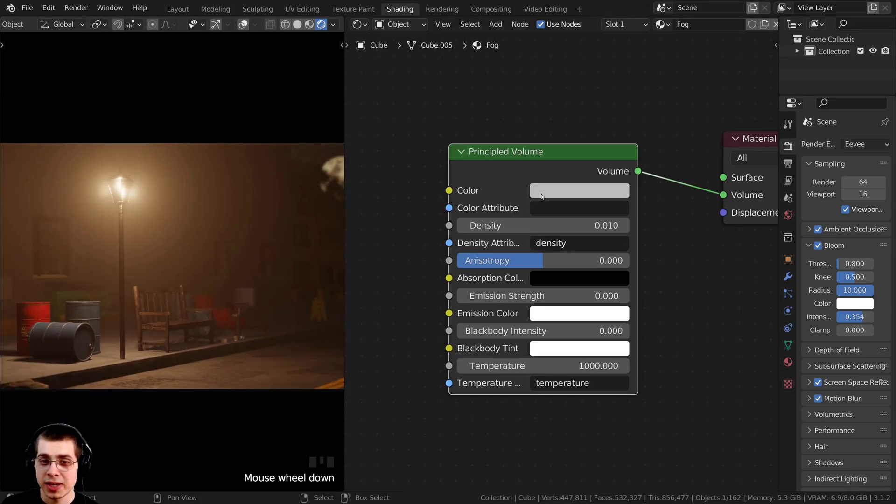
Change the Principled Volume color to pure white with saturation 0 and value 1.
{"action": "scroll", "coordinate": [542, 197], "scroll_direction": "down", "scroll_amount": 1}
{"action": "left_click", "coordinate": [557, 214]}
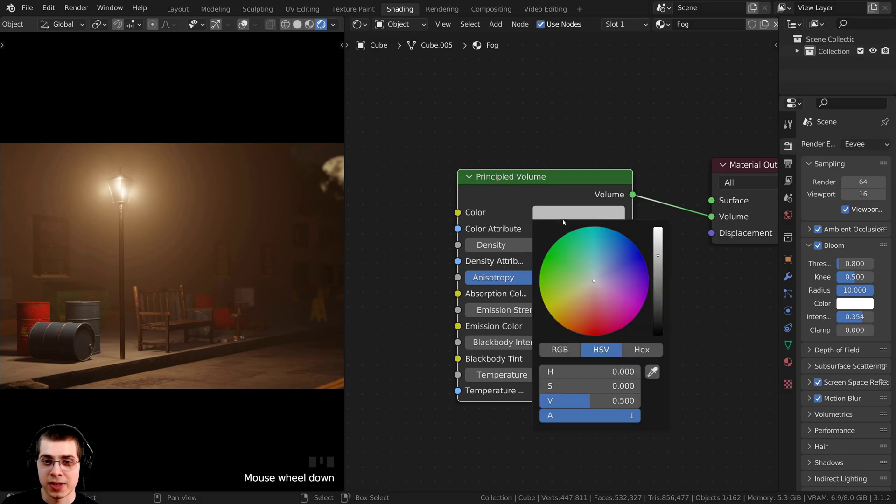
{"action": "left_click_drag", "start_coordinate": [658, 256], "coordinate": [658, 227]}
{"action": "mouse_move", "coordinate": [577, 286]}
{"action": "left_mouse_down"}
{"action": "mouse_move", "coordinate": [562, 325]}
{"action": "mouse_move", "coordinate": [641, 254]}
{"action": "mouse_move", "coordinate": [549, 310]}
{"action": "mouse_move", "coordinate": [547, 255]}
{"action": "mouse_move", "coordinate": [541, 293]}
{"action": "mouse_move", "coordinate": [560, 318]}
{"action": "mouse_move", "coordinate": [594, 281]}
{"action": "left_mouse_up"}
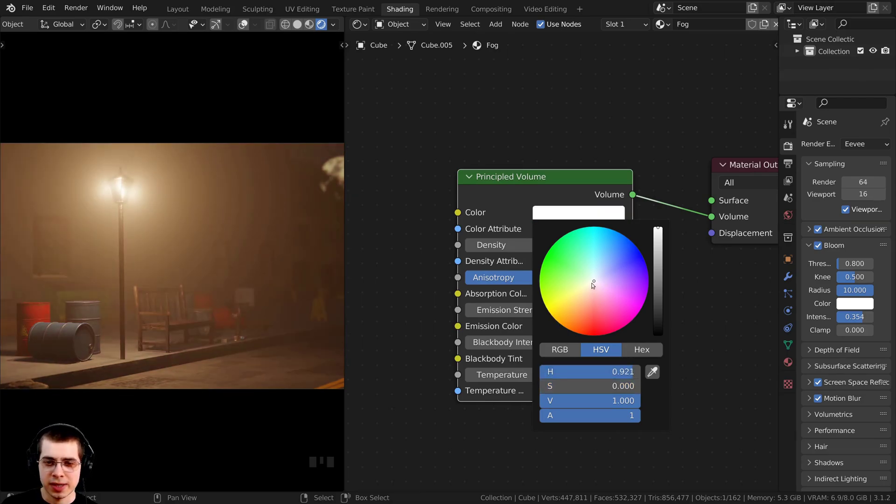
{"action": "left_click", "coordinate": [581, 215]}
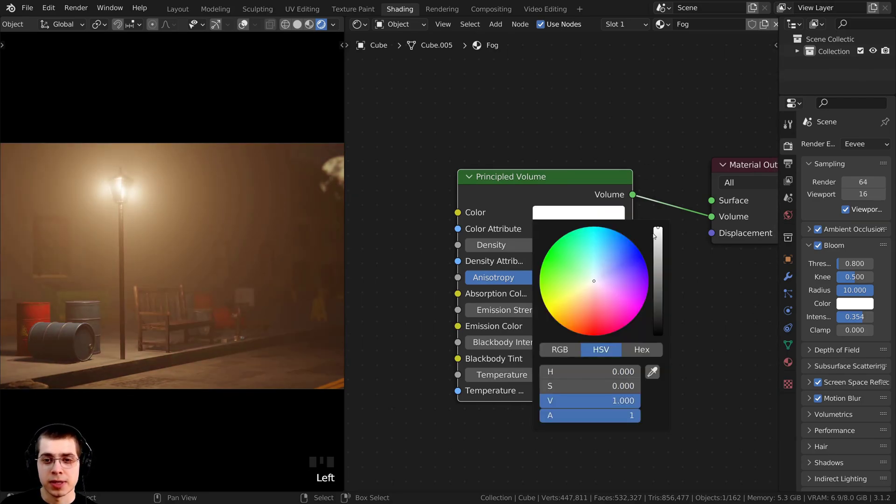
{"action": "left_click_drag", "start_coordinate": [655, 235], "coordinate": [658, 228]}
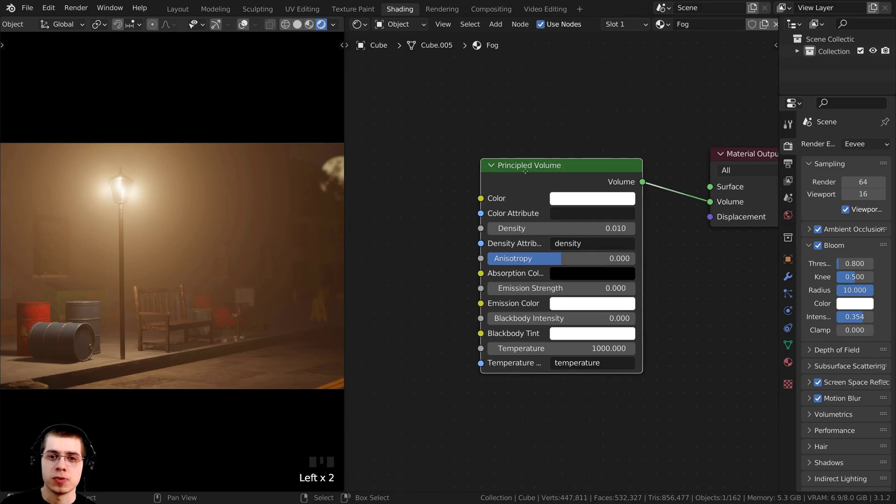
Widen the render settings and toggle Bloom off and on to compare the glow around the street lamp.
{"action": "middle_click_drag", "start_coordinate": [499, 181], "coordinate": [431, 181]}
{"action": "scroll", "coordinate": [158, 150], "scroll_direction": "up", "scroll_amount": 3}
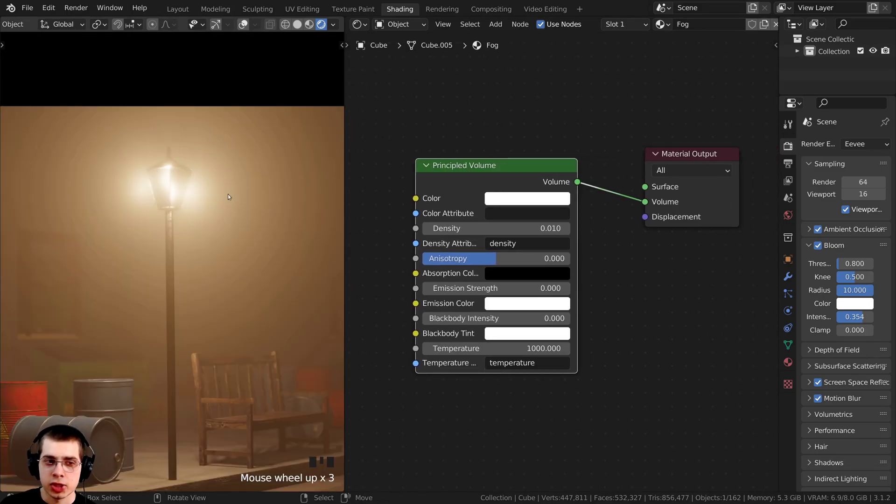
{"action": "left_click_drag", "start_coordinate": [777, 212], "coordinate": [700, 212]}
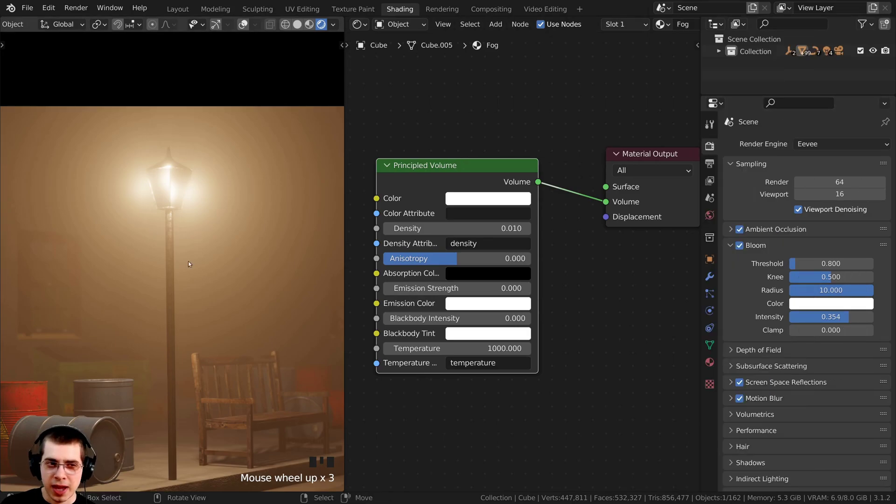
{"action": "left_click", "coordinate": [741, 246]}
{"action": "left_click", "coordinate": [741, 246]}
{"action": "left_click", "coordinate": [731, 246]}
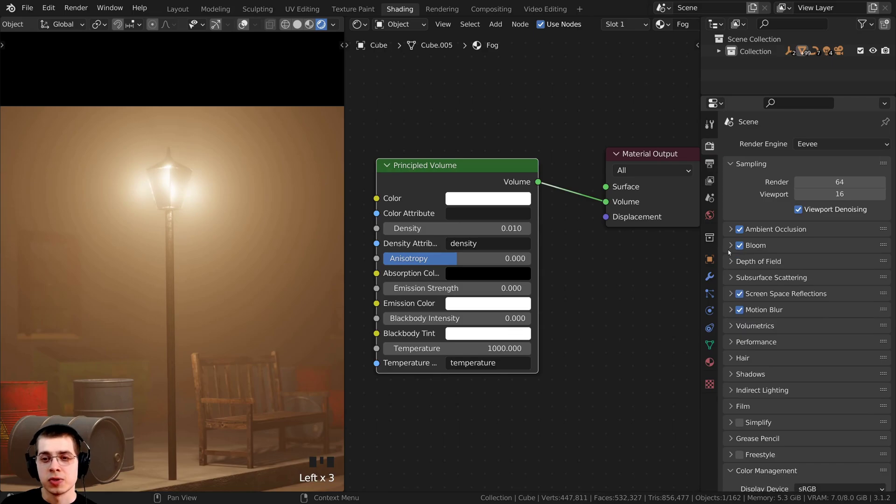
{"action": "left_click", "coordinate": [740, 246]}
{"action": "left_click", "coordinate": [740, 246]}
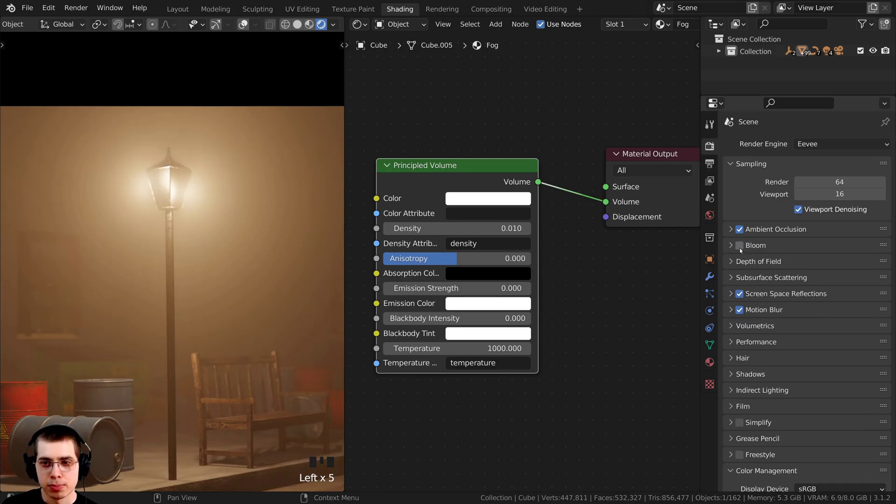
{"action": "left_click", "coordinate": [731, 245]}
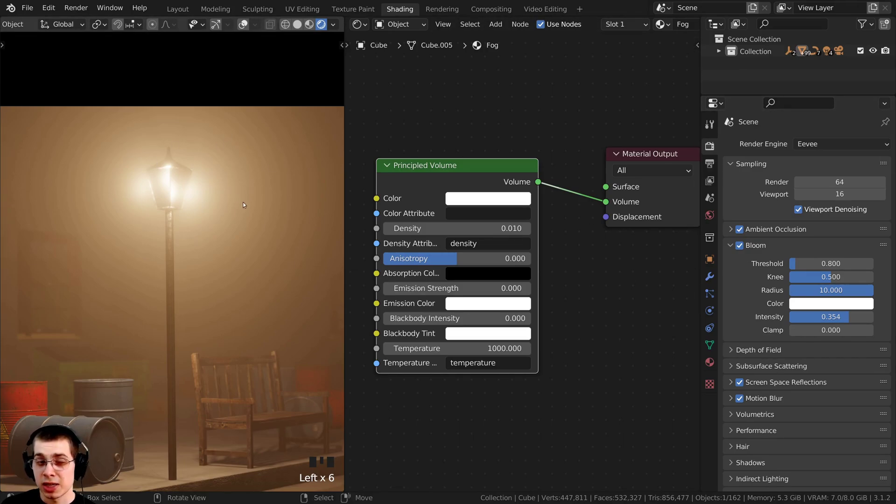
{"action": "middle_click_drag", "start_coordinate": [183, 197], "coordinate": [189, 208], "text": "shift"}
{"action": "scroll", "coordinate": [196, 171], "scroll_direction": "up", "scroll_amount": 2}
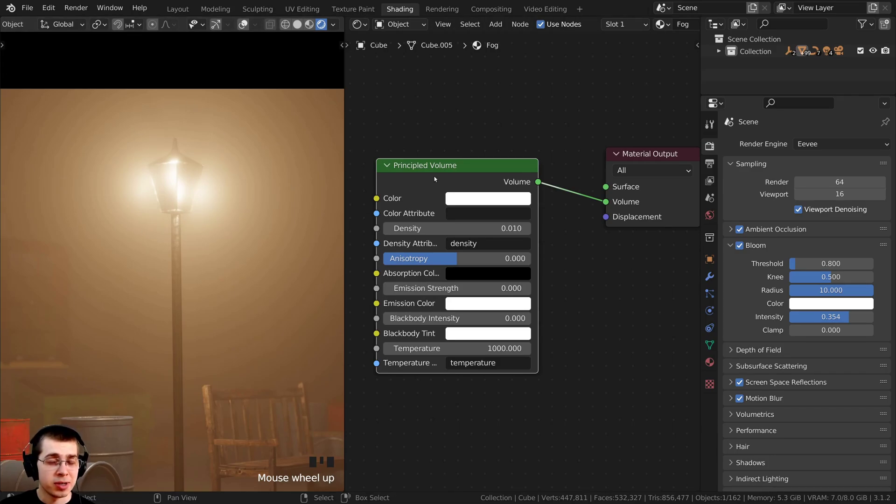
{"action": "scroll", "coordinate": [436, 177], "scroll_direction": "down", "scroll_amount": 2}
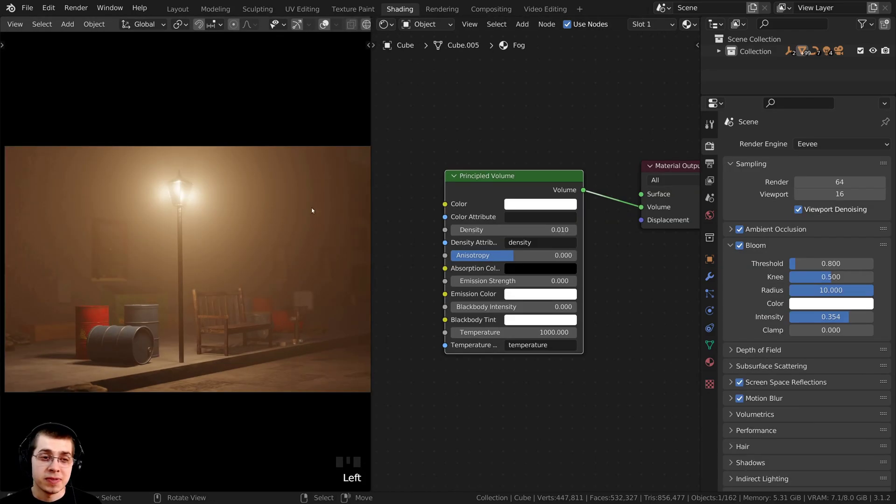
{"action": "middle_click_drag", "start_coordinate": [300, 218], "coordinate": [298, 225], "text": "shift"}
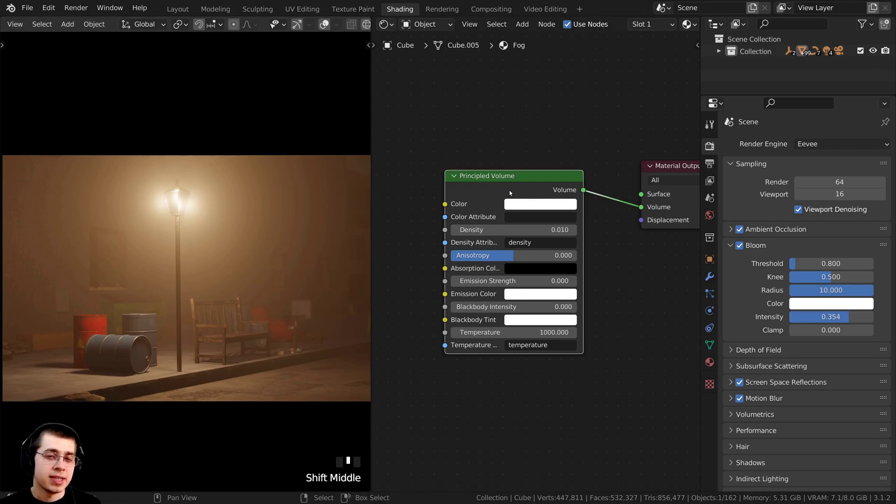
Move the Principled Volume node closer to the Material Output and enlarge the shader editor to make room for more nodes.
{"action": "left_click_drag", "start_coordinate": [516, 192], "coordinate": [527, 189]}
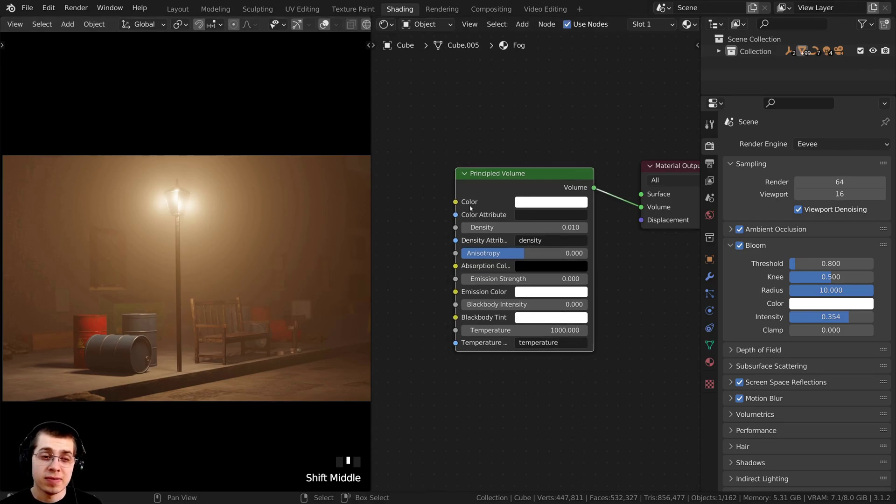
{"action": "left_click_drag", "start_coordinate": [488, 200], "coordinate": [498, 200]}
{"action": "middle_click_drag", "start_coordinate": [400, 142], "coordinate": [458, 130]}
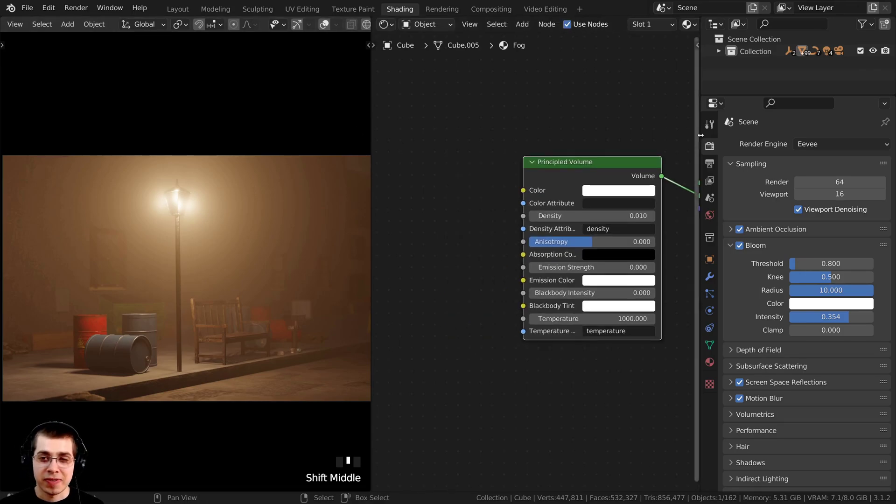
{"action": "left_click_drag", "start_coordinate": [701, 136], "coordinate": [766, 138]}
{"action": "scroll", "coordinate": [595, 176], "scroll_direction": "down", "scroll_amount": 2}
{"action": "scroll", "coordinate": [474, 217], "scroll_direction": "up", "scroll_amount": 3}
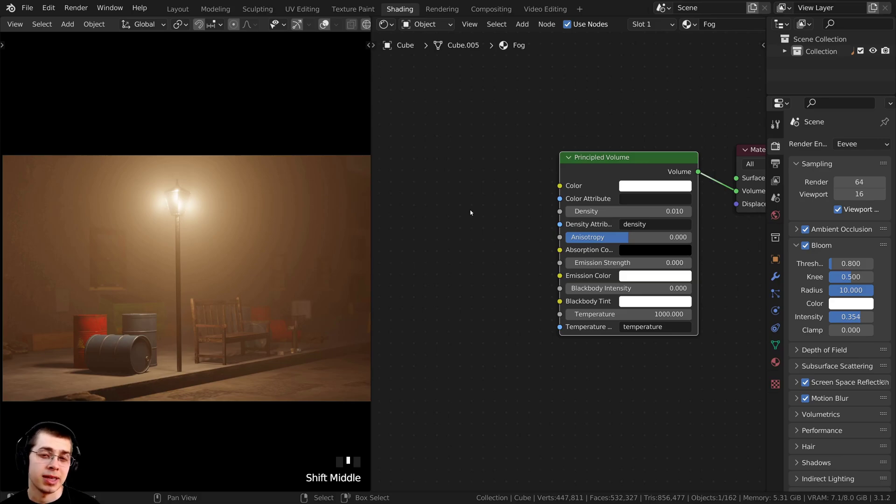
{"action": "scroll", "coordinate": [467, 220], "scroll_direction": "up", "scroll_amount": 2}
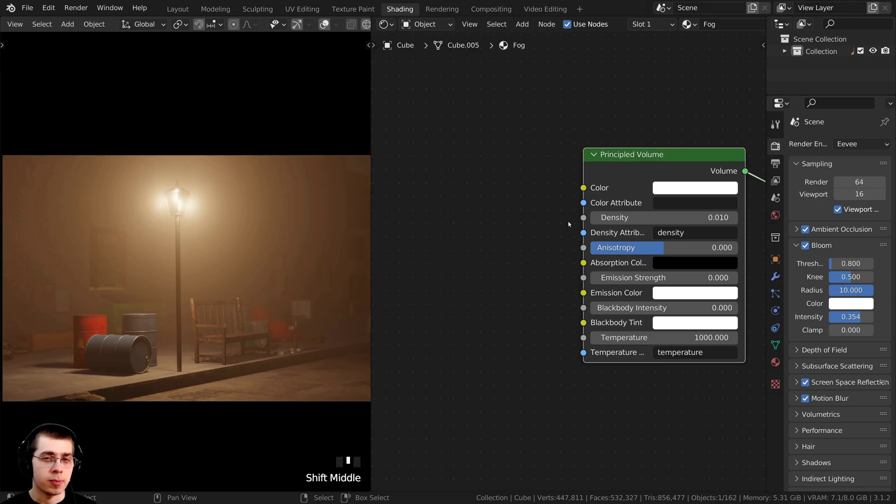
{"action": "scroll", "coordinate": [513, 234], "scroll_direction": "down", "scroll_amount": 1}
{"action": "left_click_drag", "start_coordinate": [373, 200], "coordinate": [347, 201]}
Add a Noise Texture node and place it in front of the Principled Volume node.
{"action": "key", "text": "shift+a"}
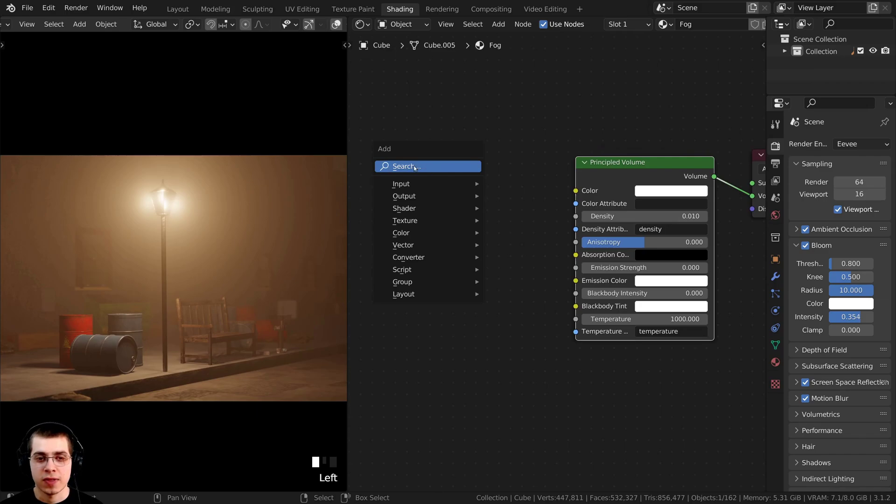
{"action": "left_click", "coordinate": [413, 166]}
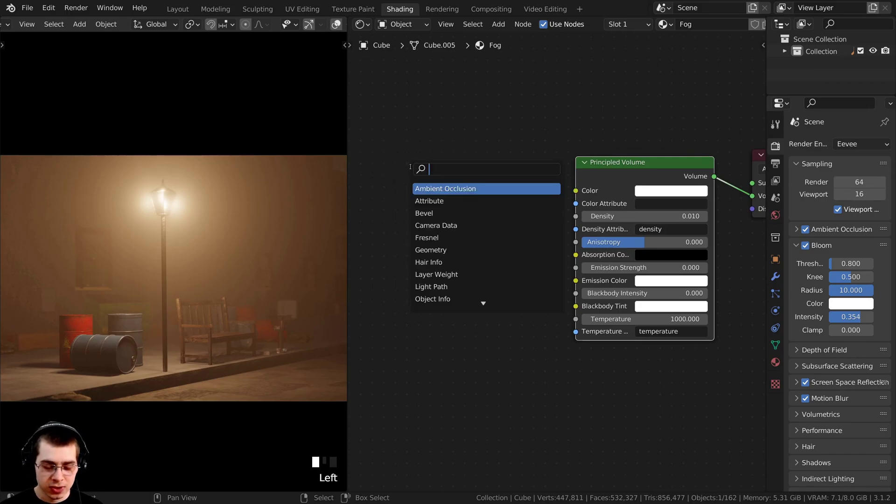
{"action": "type", "text": "noise"}
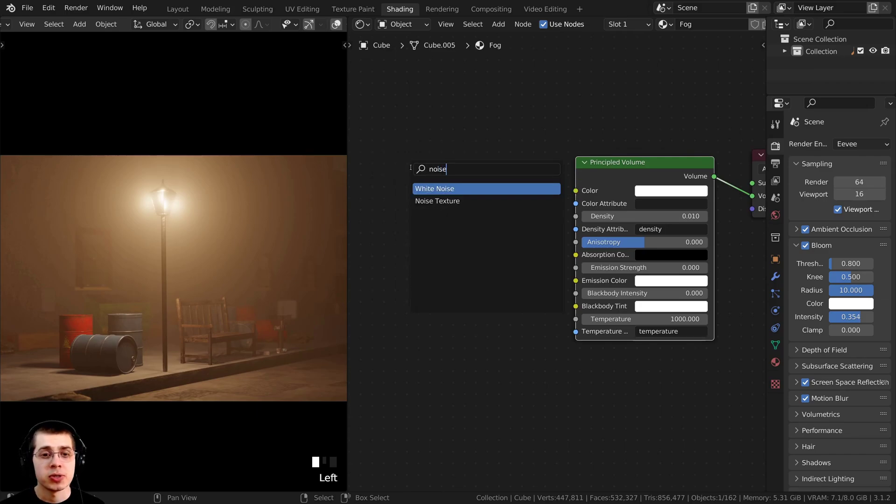
{"action": "left_click", "coordinate": [427, 201]}
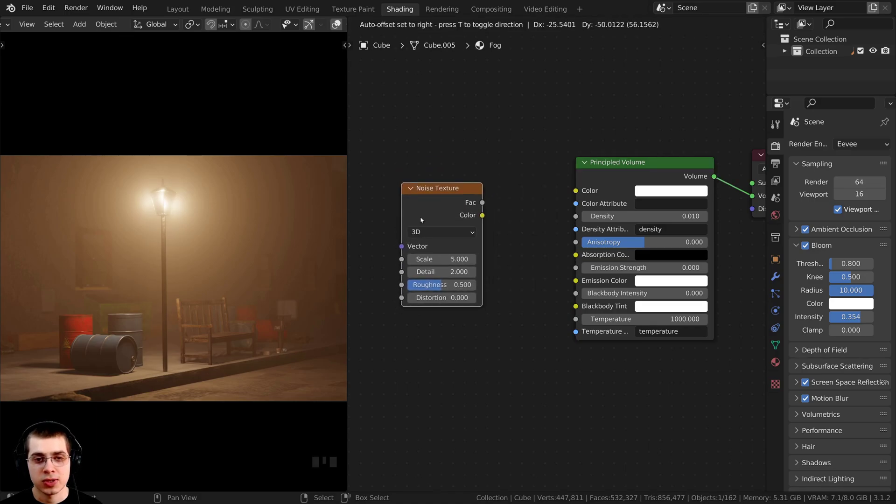
{"action": "left_click", "coordinate": [422, 220]}
{"action": "scroll", "coordinate": [373, 312], "scroll_direction": "down", "scroll_amount": 1}
{"action": "left_click_drag", "start_coordinate": [348, 284], "coordinate": [293, 280]}
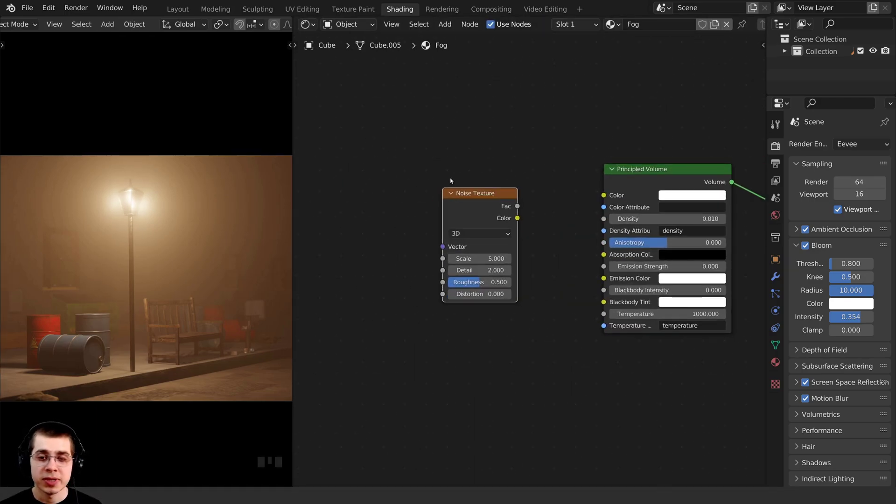
{"action": "left_click_drag", "start_coordinate": [470, 197], "coordinate": [494, 196]}
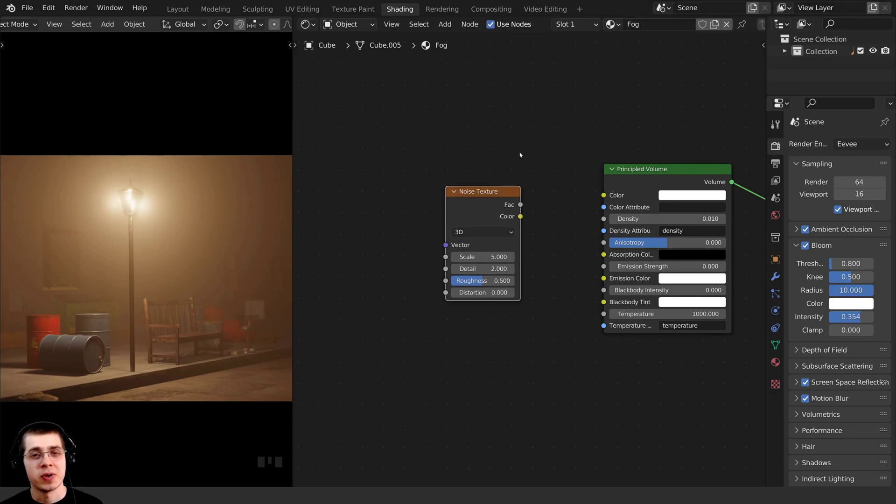
Check in the preferences whether the Node Wrangler add-on is enabled, then close the preferences.
{"action": "left_click", "coordinate": [50, 9]}
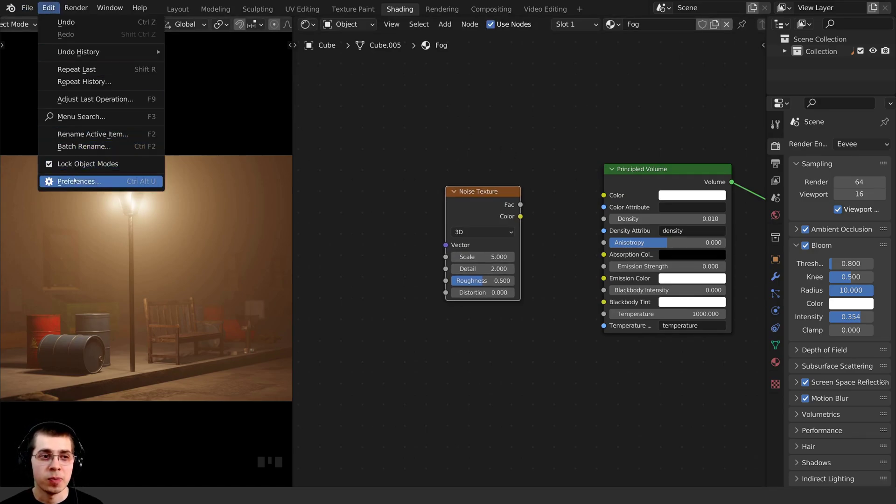
{"action": "left_click", "coordinate": [152, 180]}
{"action": "left_click_drag", "start_coordinate": [408, 83], "coordinate": [429, 71]}
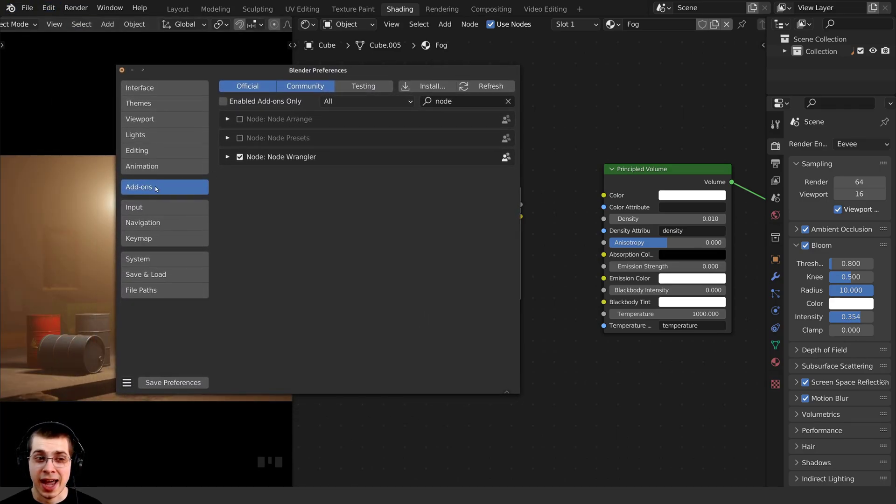
{"action": "left_click", "coordinate": [462, 102]}
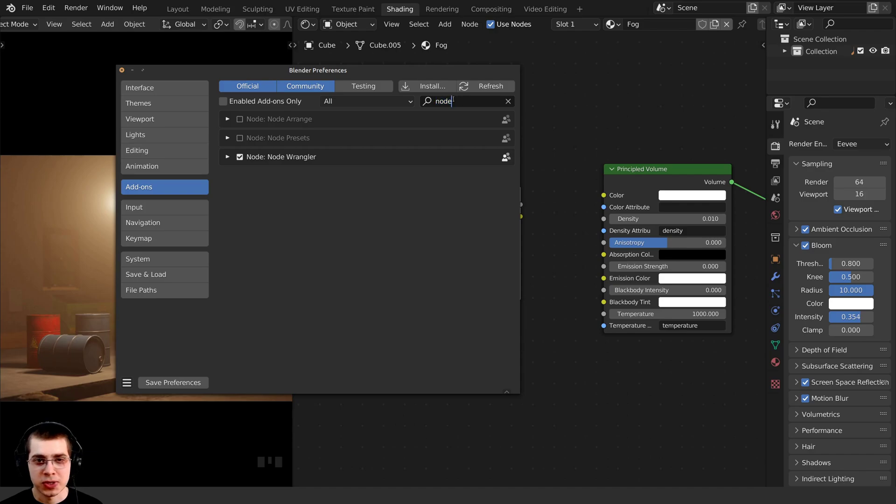
{"action": "left_click", "coordinate": [314, 291]}
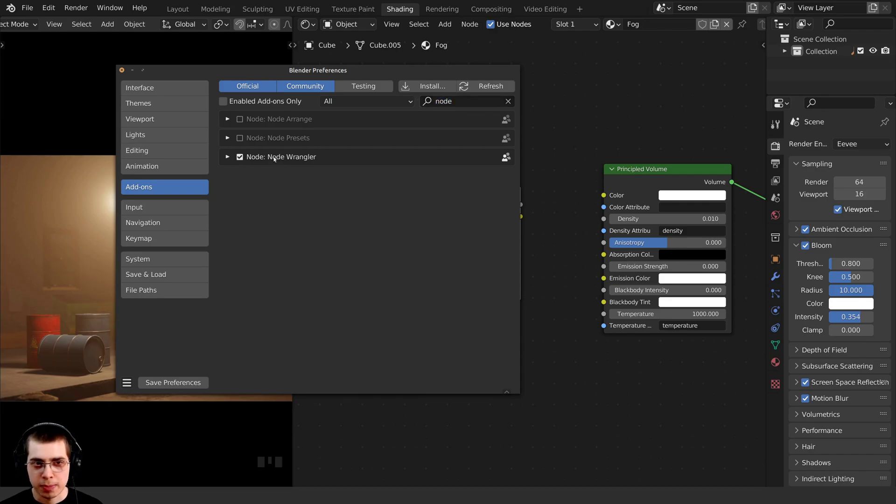
{"action": "left_click", "coordinate": [122, 71]}
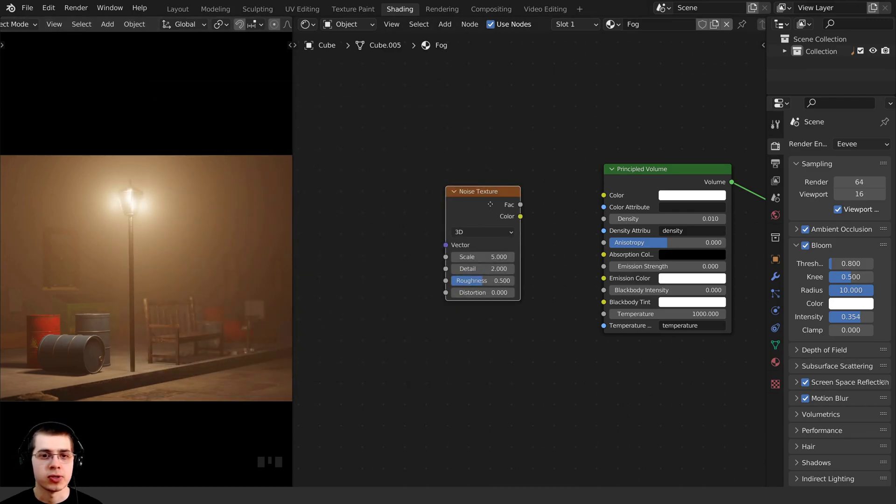
Add Mapping and Texture Coordinate nodes to the Noise Texture node with Node Wrangler.
{"action": "middle_click_drag", "start_coordinate": [490, 204], "coordinate": [492, 197]}
{"action": "left_click_drag", "start_coordinate": [479, 208], "coordinate": [474, 198]}
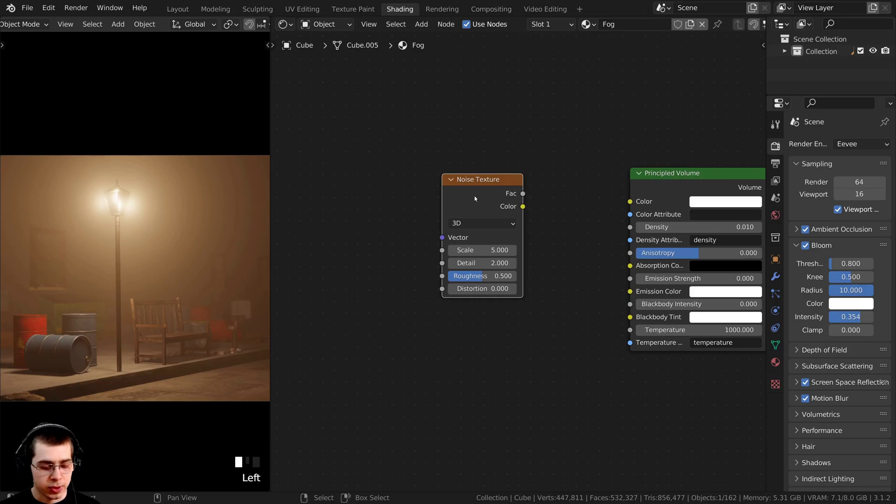
{"action": "key", "text": "ctrl+t"}
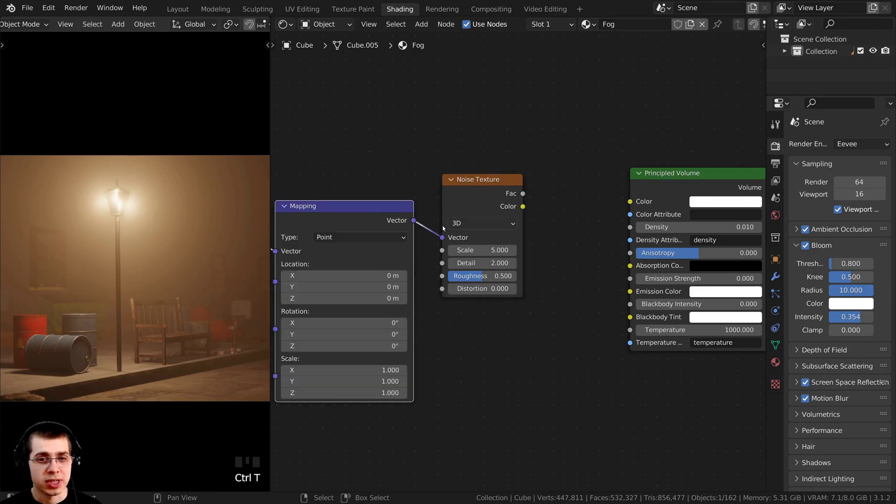
Connect the Texture Coordinate node's Object output to the Mapping node's Vector input in place of Generated.
{"action": "left_click", "coordinate": [431, 201]}
{"action": "scroll", "coordinate": [426, 203], "scroll_direction": "up", "scroll_amount": 1}
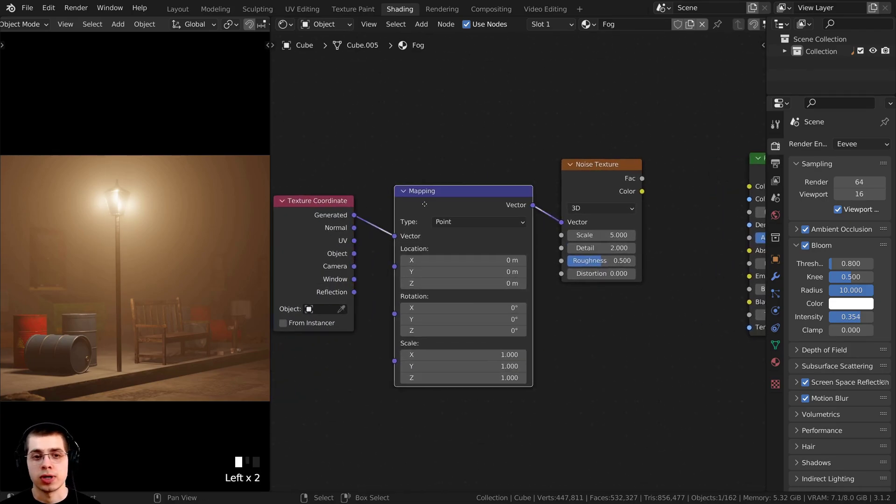
{"action": "middle_click_drag", "start_coordinate": [425, 204], "coordinate": [449, 196]}
{"action": "left_click", "coordinate": [346, 205]}
{"action": "scroll", "coordinate": [351, 225], "scroll_direction": "up", "scroll_amount": 2}
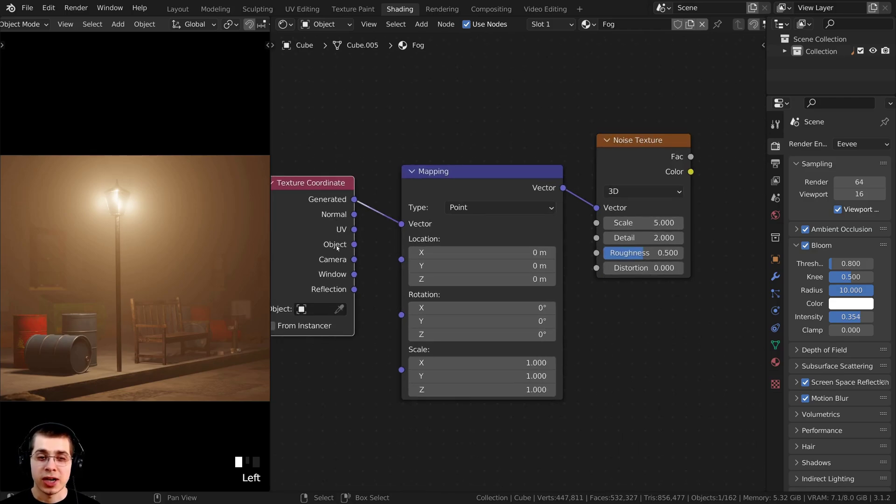
{"action": "left_click_drag", "start_coordinate": [337, 247], "coordinate": [329, 241]}
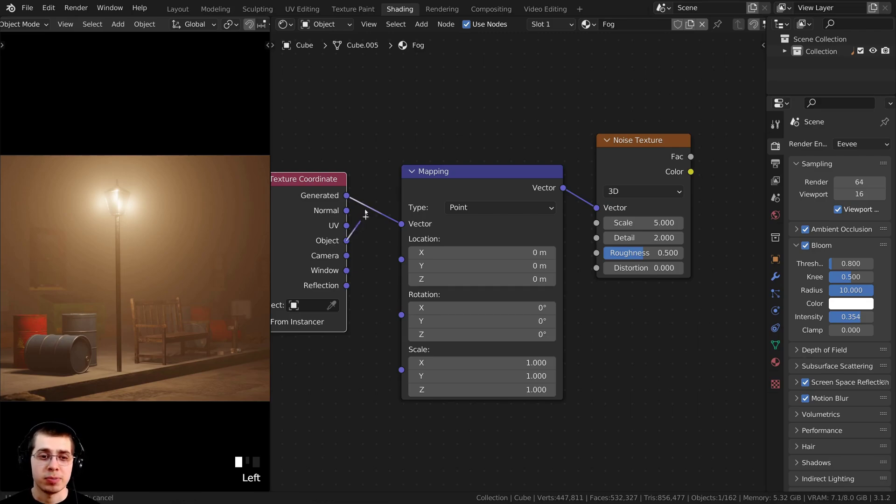
{"action": "left_click_drag", "start_coordinate": [346, 241], "coordinate": [373, 225]}
Rearrange the Mapping and Noise Texture nodes so the texture chain is neatly spaced.
{"action": "left_click_drag", "start_coordinate": [496, 176], "coordinate": [509, 164]}
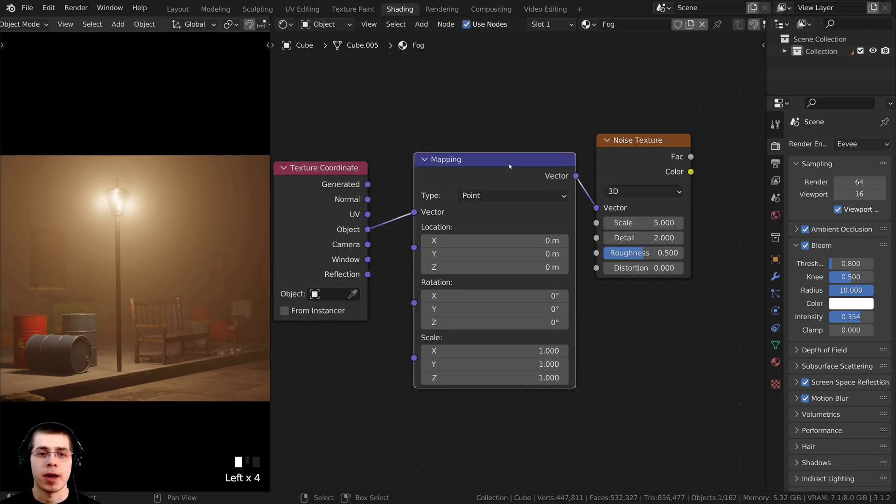
{"action": "middle_click_drag", "start_coordinate": [509, 164], "coordinate": [483, 159]}
{"action": "mouse_move", "coordinate": [472, 162]}
{"action": "left_mouse_down"}
{"action": "mouse_move", "coordinate": [441, 150]}
{"action": "mouse_move", "coordinate": [442, 158]}
{"action": "mouse_move", "coordinate": [468, 158]}
{"action": "left_mouse_up"}
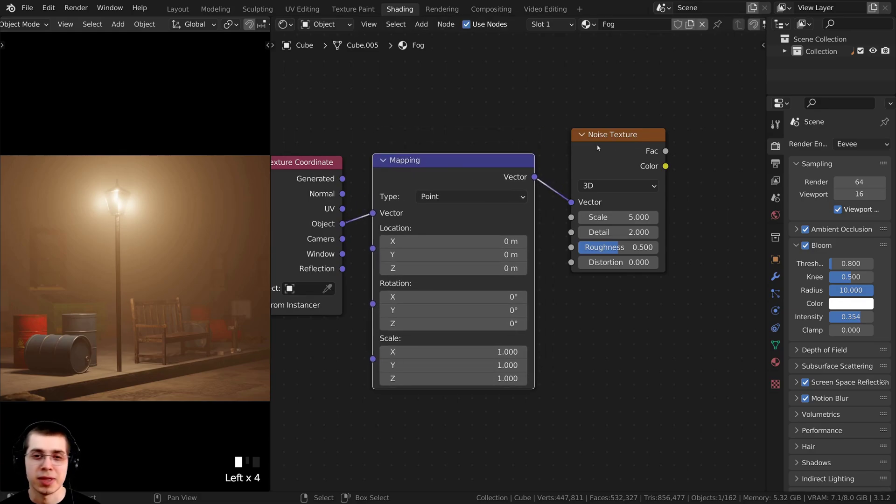
{"action": "left_click_drag", "start_coordinate": [613, 147], "coordinate": [618, 168]}
{"action": "middle_click_drag", "start_coordinate": [618, 168], "coordinate": [467, 184]}
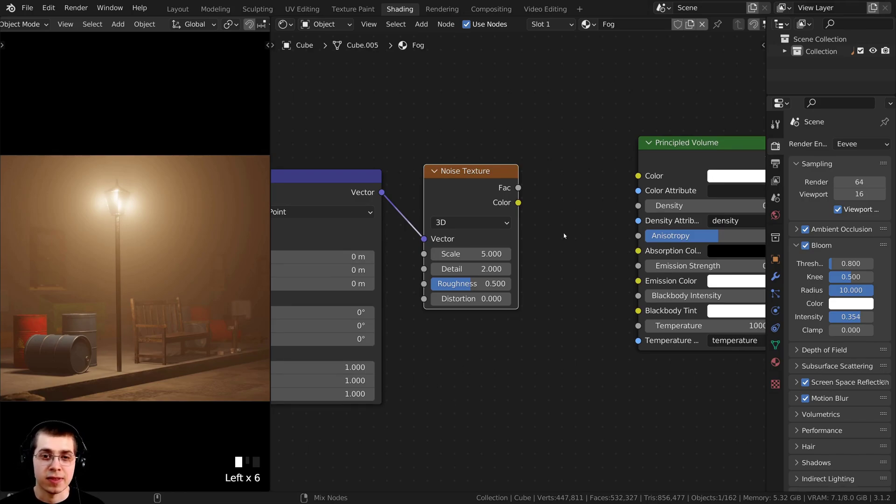
Preview the Noise Texture on the fog cube with Node Wrangler and inspect the pattern from outside the camera view.
{"action": "left_click", "coordinate": [516, 257], "text": "ctrl+shift"}
{"action": "scroll", "coordinate": [517, 261], "scroll_direction": "down", "scroll_amount": 4, "text": "ctrl+shift"}
{"action": "scroll", "coordinate": [517, 261], "scroll_direction": "down", "scroll_amount": 3}
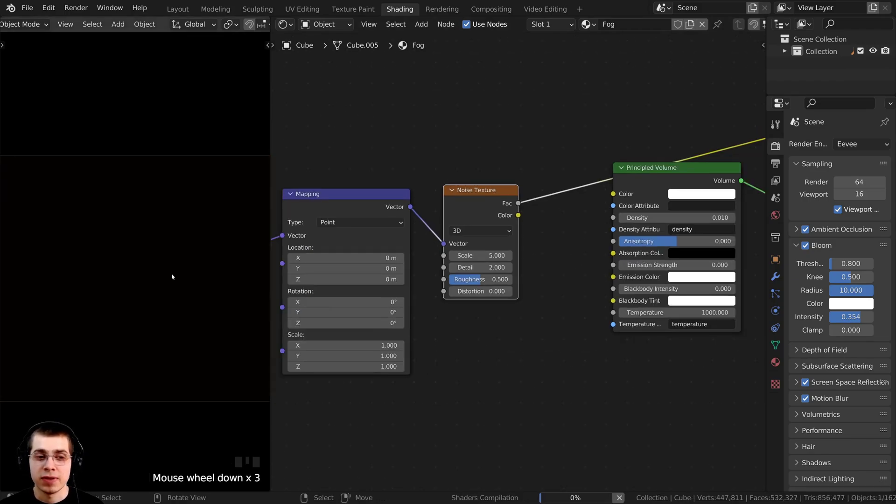
{"action": "middle_click_drag", "start_coordinate": [153, 286], "coordinate": [148, 267]}
{"action": "scroll", "coordinate": [158, 293], "scroll_direction": "down", "scroll_amount": 3}
{"action": "scroll", "coordinate": [164, 279], "scroll_direction": "down", "scroll_amount": 2}
{"action": "scroll", "coordinate": [164, 280], "scroll_direction": "down", "scroll_amount": 2}
{"action": "scroll", "coordinate": [432, 201], "scroll_direction": "up", "scroll_amount": 3}
{"action": "middle_click_drag", "start_coordinate": [183, 233], "coordinate": [127, 200]}
{"action": "scroll", "coordinate": [124, 210], "scroll_direction": "up", "scroll_amount": 2}
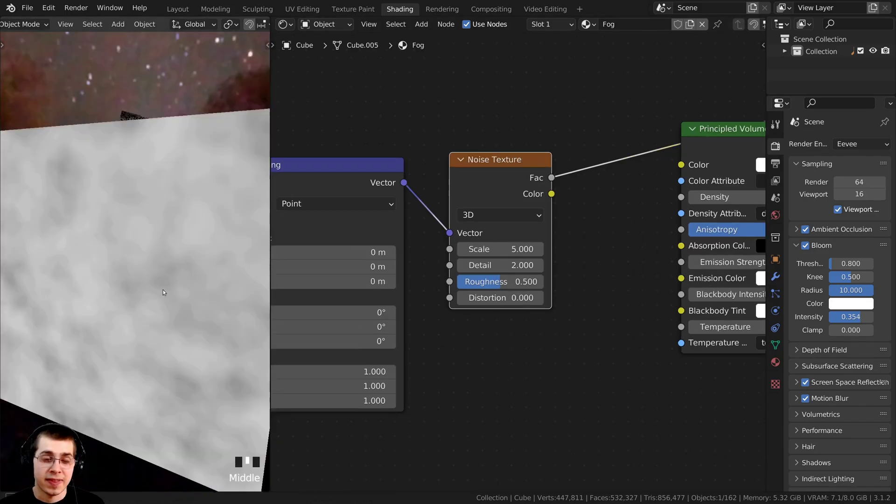
{"action": "middle_click_drag", "start_coordinate": [163, 289], "coordinate": [172, 284]}
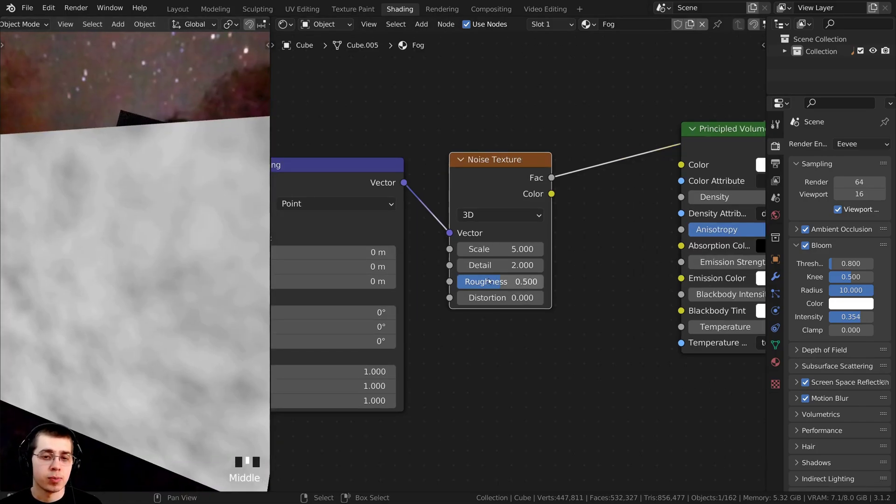
Set the Noise Texture's Detail to 15 and examine the finer pattern on the cube.
{"action": "scroll", "coordinate": [489, 281], "scroll_direction": "up", "scroll_amount": 2}
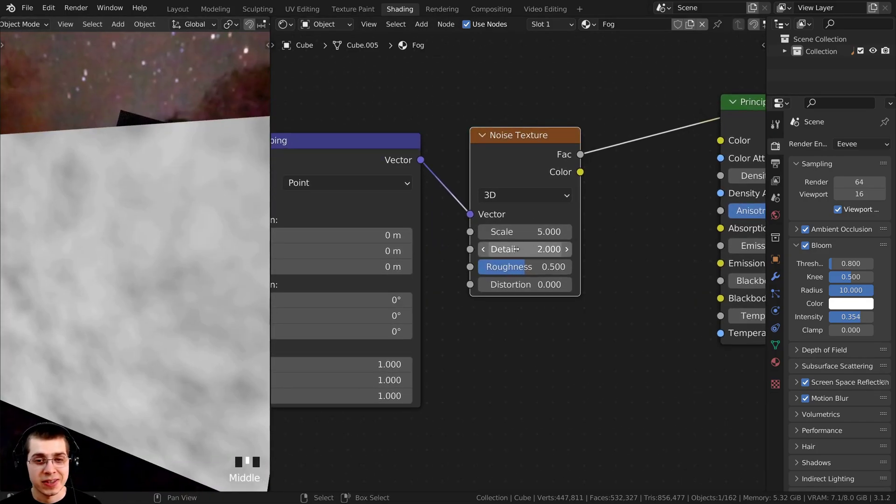
{"action": "left_click_drag", "start_coordinate": [516, 249], "coordinate": [535, 268]}
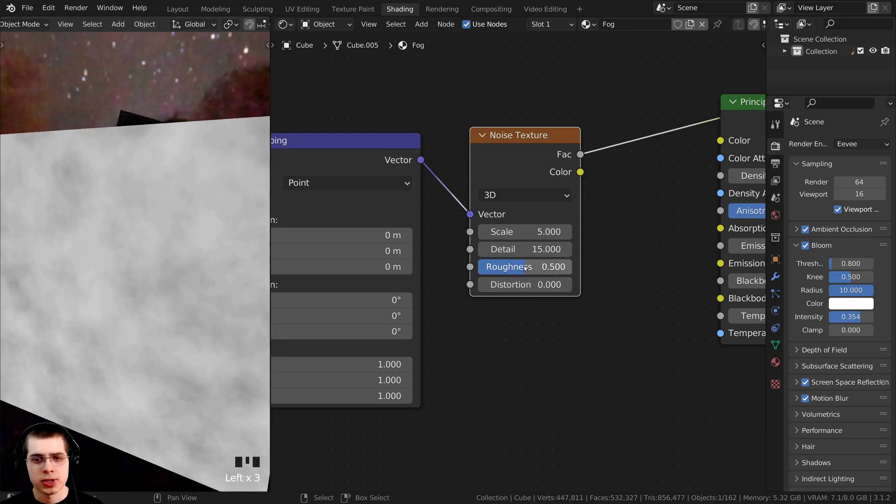
{"action": "middle_click_drag", "start_coordinate": [154, 271], "coordinate": [203, 292]}
{"action": "scroll", "coordinate": [203, 292], "scroll_direction": "up", "scroll_amount": 2}
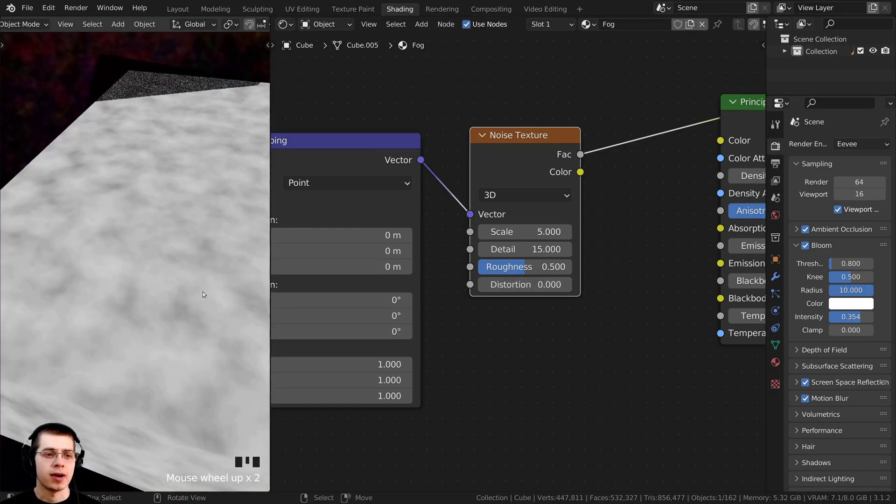
{"action": "scroll", "coordinate": [177, 280], "scroll_direction": "up", "scroll_amount": 1}
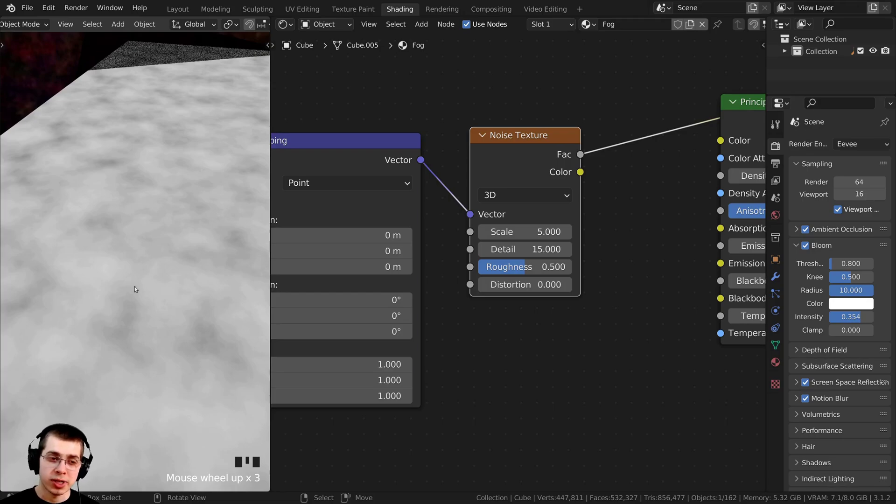
{"action": "scroll", "coordinate": [662, 171], "scroll_direction": "down", "scroll_amount": 2}
Connect the Noise Texture's Fac output to the Density input of the Principled Volume node.
{"action": "middle_click_drag", "start_coordinate": [663, 171], "coordinate": [464, 219]}
{"action": "scroll", "coordinate": [472, 220], "scroll_direction": "up", "scroll_amount": 1}
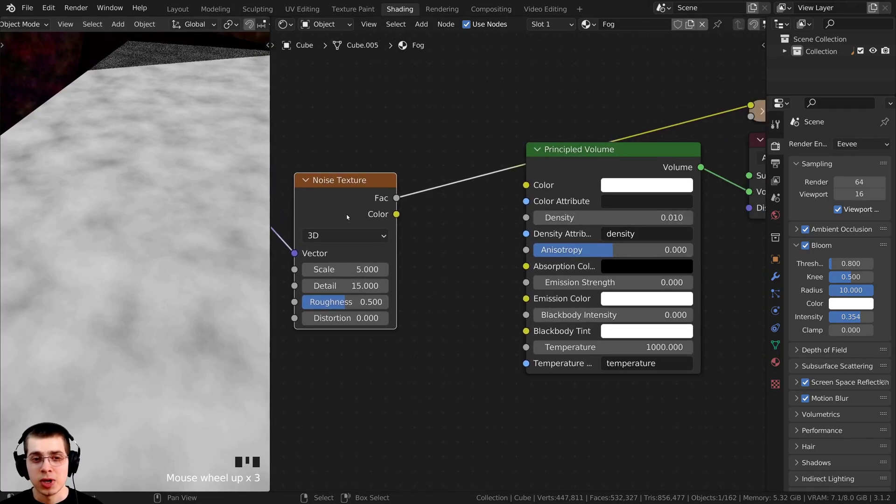
{"action": "scroll", "coordinate": [500, 258], "scroll_direction": "up", "scroll_amount": 2}
{"action": "middle_click_drag", "start_coordinate": [379, 232], "coordinate": [365, 246]}
{"action": "scroll", "coordinate": [365, 245], "scroll_direction": "down", "scroll_amount": 2}
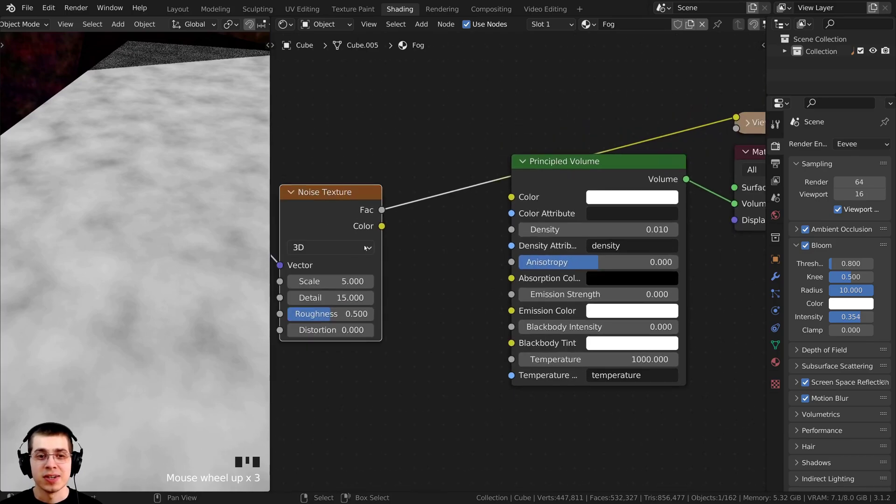
{"action": "left_click_drag", "start_coordinate": [381, 210], "coordinate": [513, 231]}
{"action": "left_click_drag", "start_coordinate": [580, 245], "coordinate": [580, 245]}
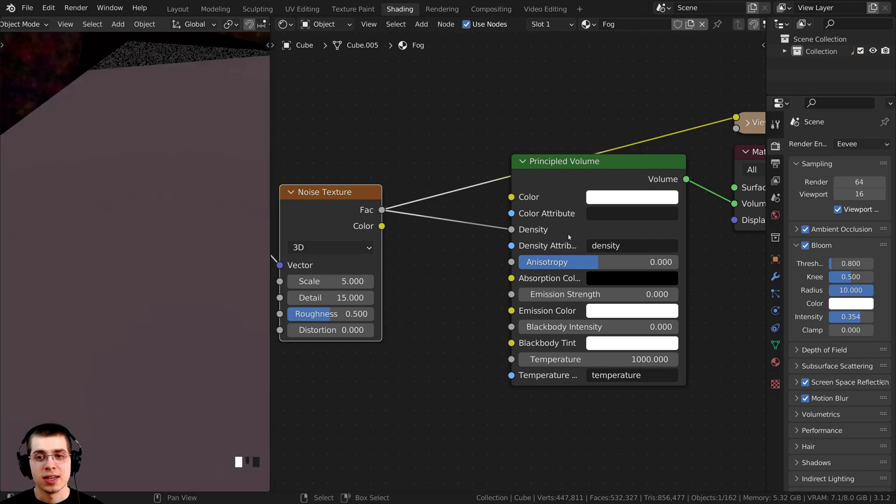
{"action": "middle_click_drag", "start_coordinate": [643, 158], "coordinate": [595, 167]}
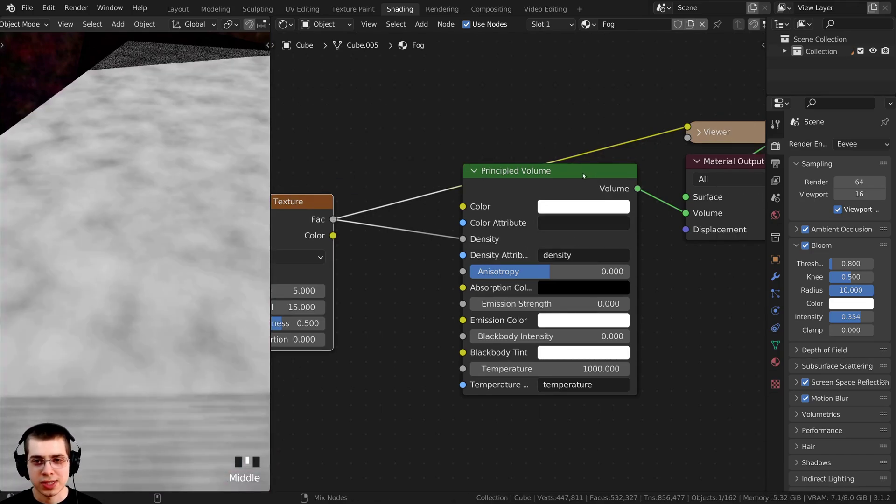
Remove the noise preview by connecting the Principled Volume to the Material Output again, and return to the camera view.
{"action": "left_click", "coordinate": [586, 174], "text": "ctrl+shift"}
{"action": "scroll", "coordinate": [512, 149], "scroll_direction": "up", "scroll_amount": 1}
{"action": "middle_click_drag", "start_coordinate": [512, 149], "coordinate": [470, 158]}
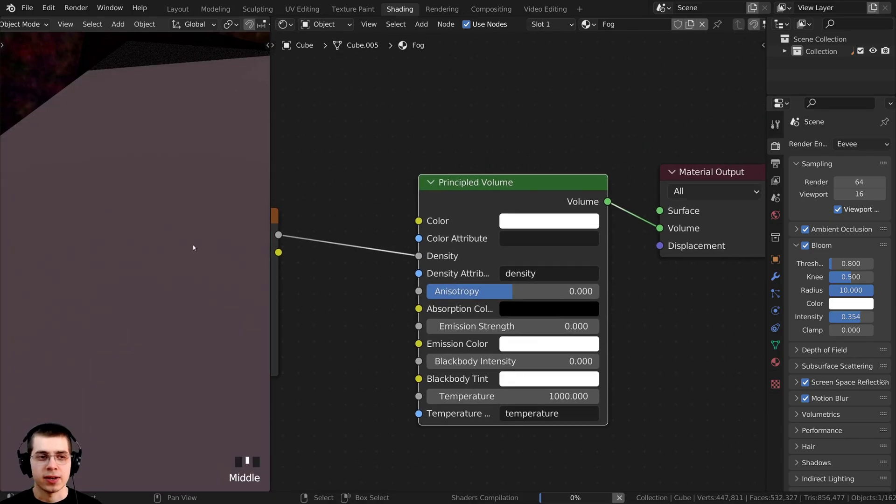
{"action": "key", "text": "KP_0"}
{"action": "middle_click_drag", "start_coordinate": [120, 250], "coordinate": [134, 245], "text": "shift"}
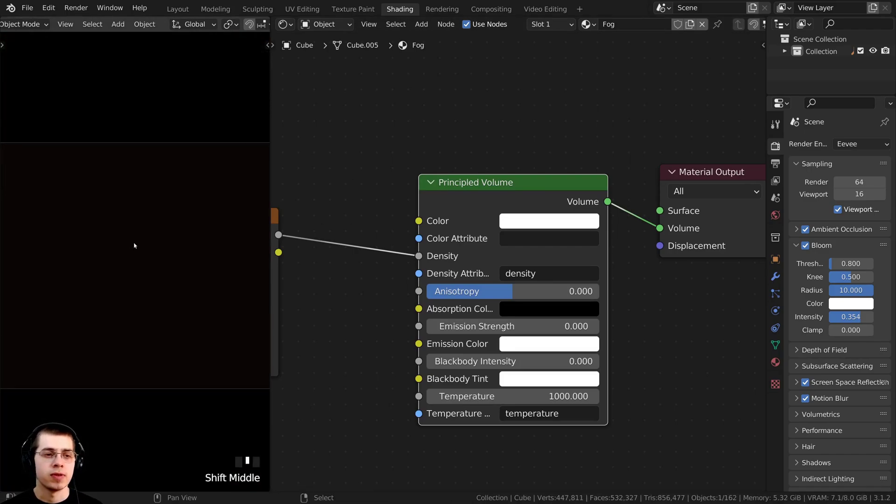
{"action": "scroll", "coordinate": [152, 246], "scroll_direction": "down", "scroll_amount": 2}
{"action": "scroll", "coordinate": [152, 246], "scroll_direction": "down", "scroll_amount": 1}
Reposition the Noise Texture and Principled Volume nodes to leave room between them for another node.
{"action": "middle_click_drag", "start_coordinate": [378, 267], "coordinate": [467, 254]}
{"action": "middle_click_drag", "start_coordinate": [169, 250], "coordinate": [154, 255], "text": "shift"}
{"action": "middle_click_drag", "start_coordinate": [315, 234], "coordinate": [332, 231], "text": "shift"}
{"action": "left_click_drag", "start_coordinate": [332, 231], "coordinate": [412, 206]}
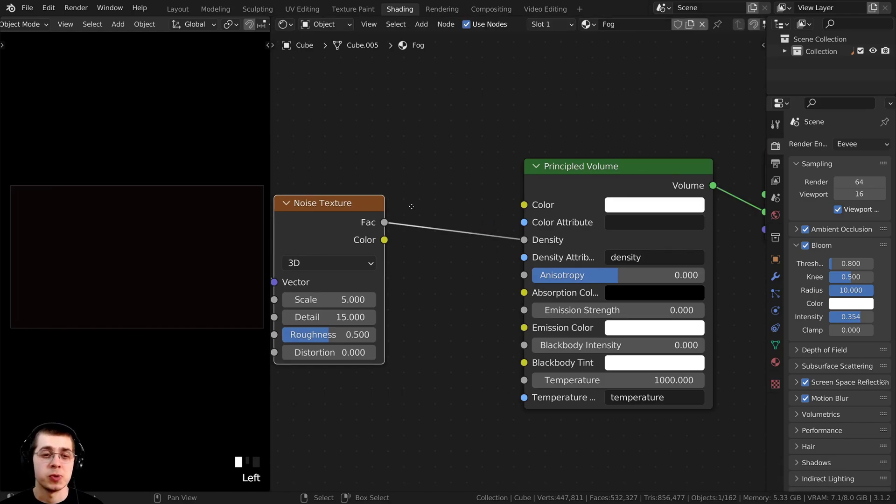
{"action": "scroll", "coordinate": [518, 205], "scroll_direction": "down", "scroll_amount": 1}
{"action": "left_click_drag", "start_coordinate": [547, 198], "coordinate": [560, 200]}
{"action": "left_click", "coordinate": [352, 220]}
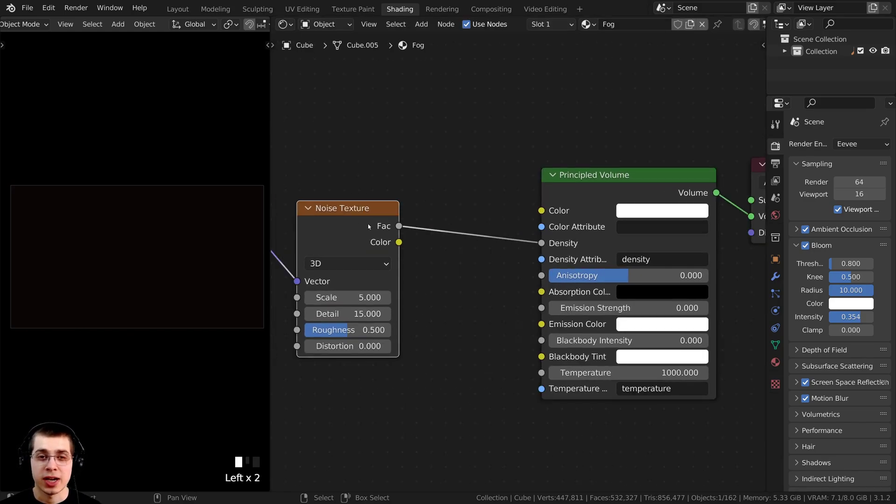
{"action": "middle_click_drag", "start_coordinate": [449, 189], "coordinate": [445, 179]}
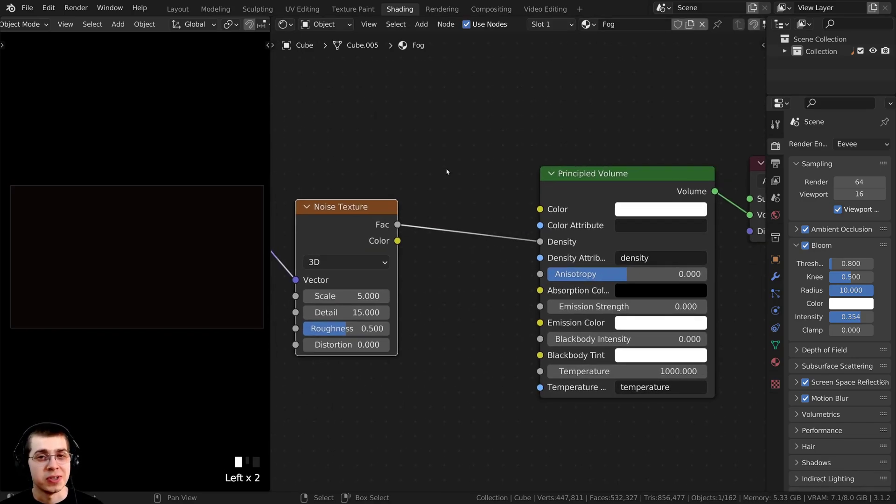
Add a ColorRamp node and insert it on the link between the Noise Texture's Fac and the Principled Volume's Density.
{"action": "key", "text": "shift+a"}
{"action": "left_click", "coordinate": [426, 166]}
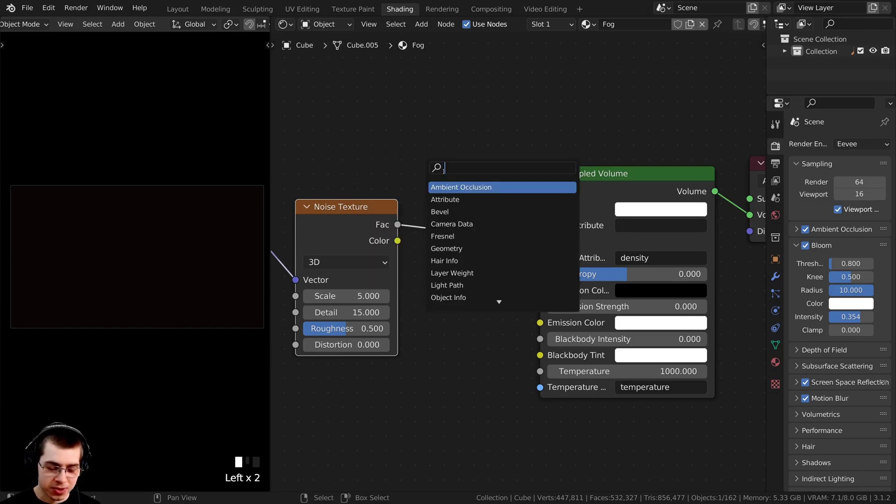
{"action": "type", "text": "col"}
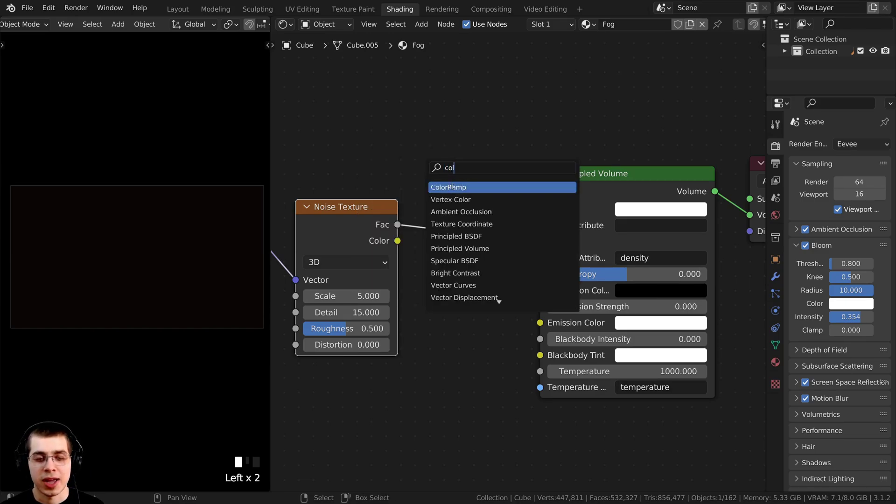
{"action": "left_click", "coordinate": [437, 187]}
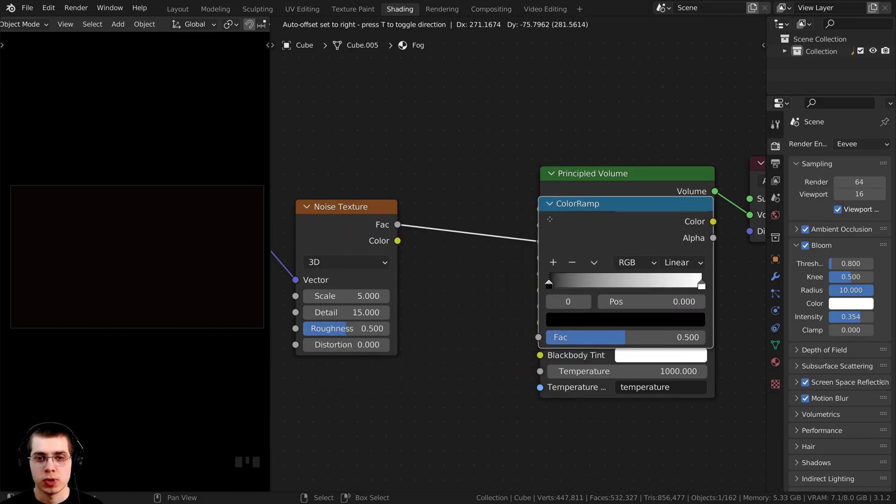
{"action": "left_click", "coordinate": [508, 202]}
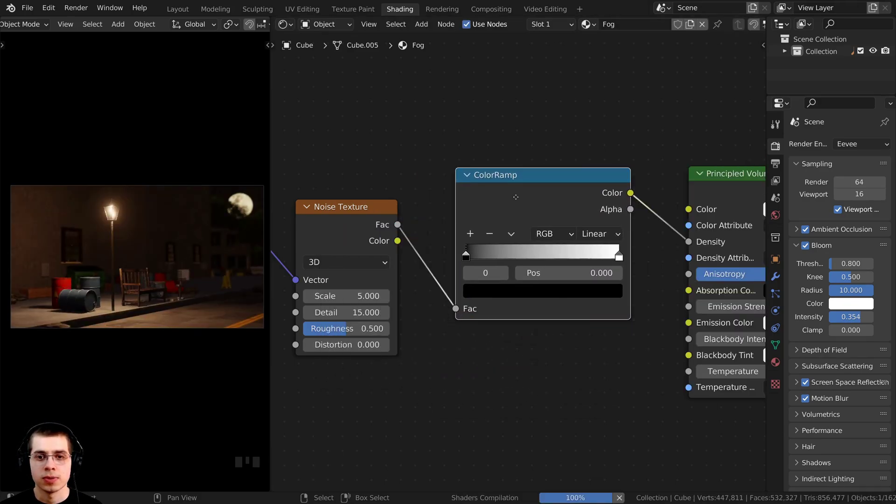
{"action": "scroll", "coordinate": [464, 254], "scroll_direction": "up", "scroll_amount": 1}
{"action": "left_click_drag", "start_coordinate": [463, 204], "coordinate": [467, 213]}
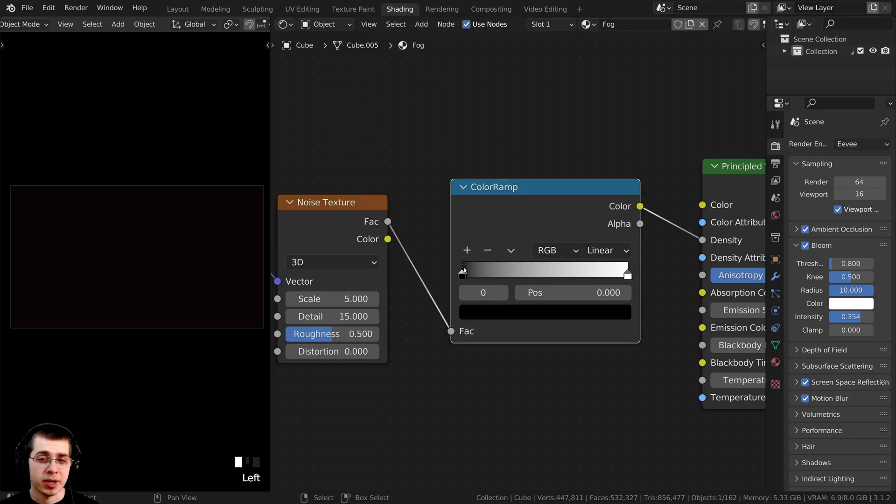
Darken the ColorRamp's white stop to a value of 0.022 to thin out the fog.
{"action": "left_click", "coordinate": [627, 275]}
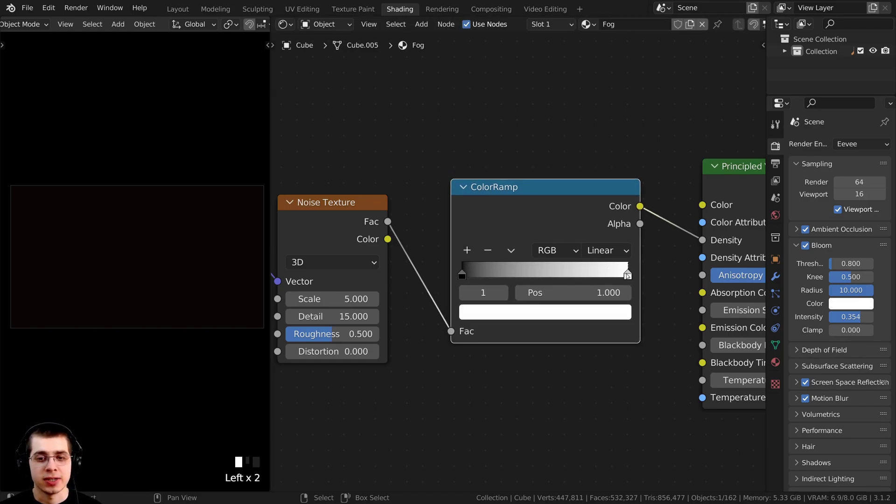
{"action": "left_click", "coordinate": [628, 276]}
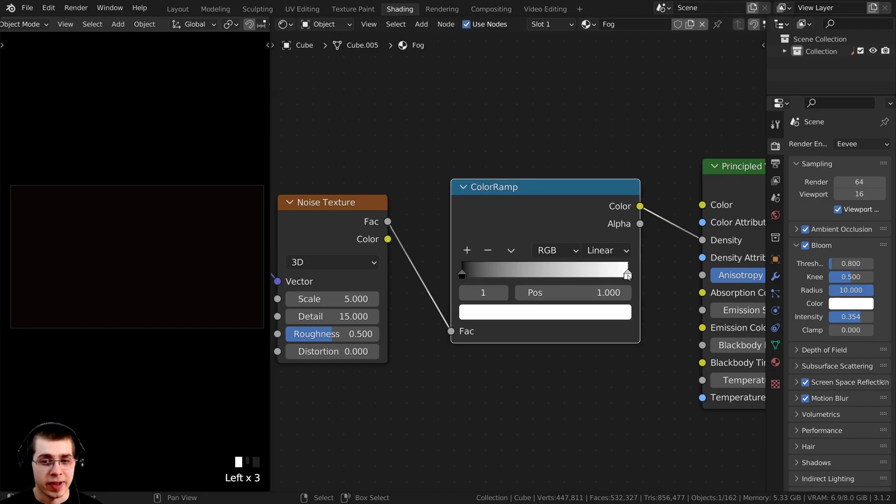
{"action": "left_click", "coordinate": [559, 318]}
{"action": "left_click_drag", "start_coordinate": [595, 89], "coordinate": [594, 185]}
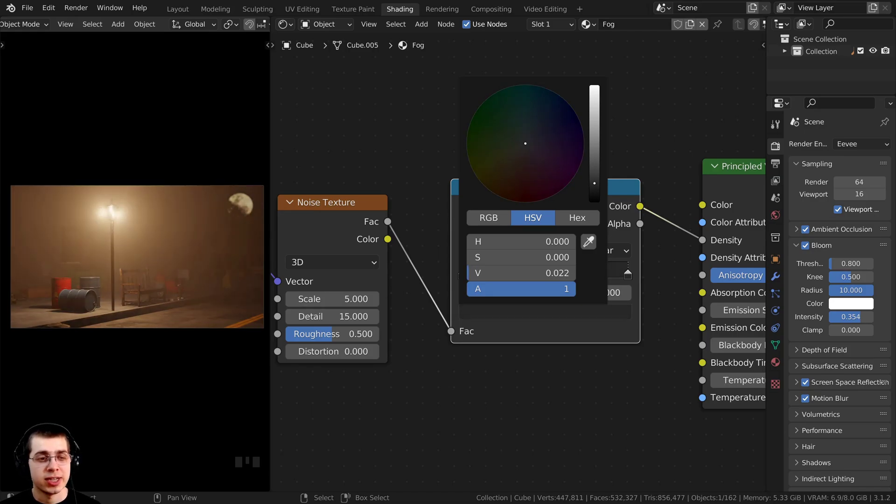
Widen the 3D viewport beside the shader editor so that more of the camera view fits.
{"action": "scroll", "coordinate": [92, 244], "scroll_direction": "up", "scroll_amount": 2}
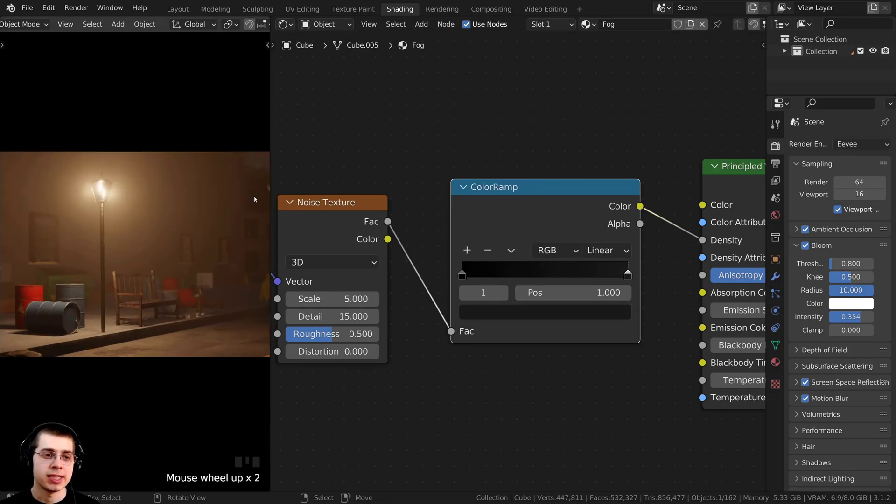
{"action": "left_click_drag", "start_coordinate": [271, 219], "coordinate": [345, 220]}
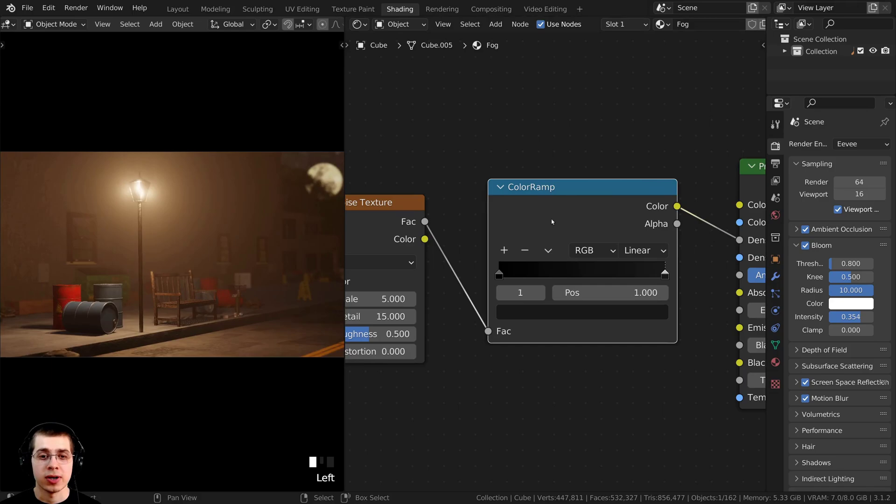
{"action": "middle_click_drag", "start_coordinate": [551, 219], "coordinate": [554, 205]}
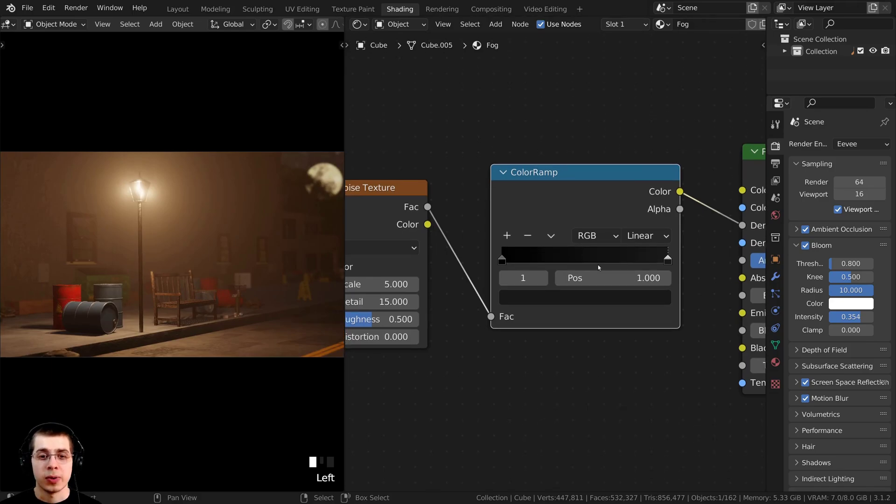
Set the ColorRamp's end stop back to white and move the black stop to position 0.597.
{"action": "left_click", "coordinate": [604, 302]}
{"action": "mouse_move", "coordinate": [634, 175]}
{"action": "left_mouse_down"}
{"action": "mouse_move", "coordinate": [634, 183]}
{"action": "mouse_move", "coordinate": [634, 174]}
{"action": "left_mouse_up"}
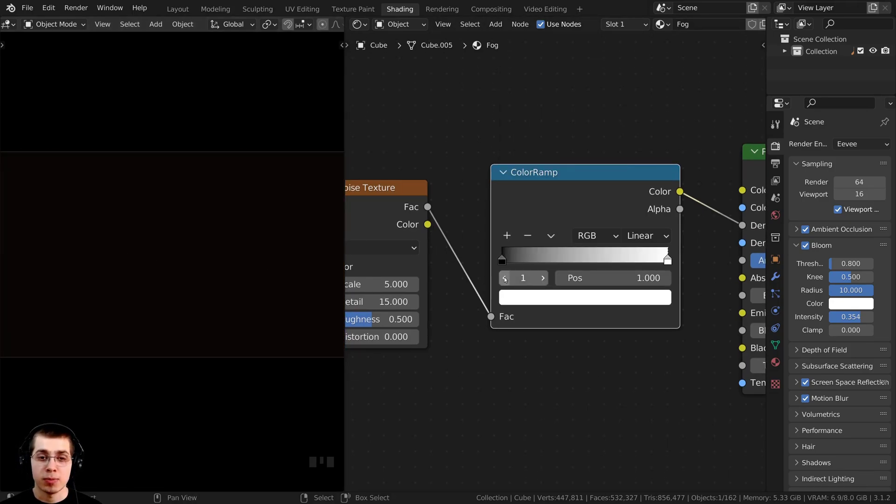
{"action": "left_click_drag", "start_coordinate": [507, 261], "coordinate": [611, 265]}
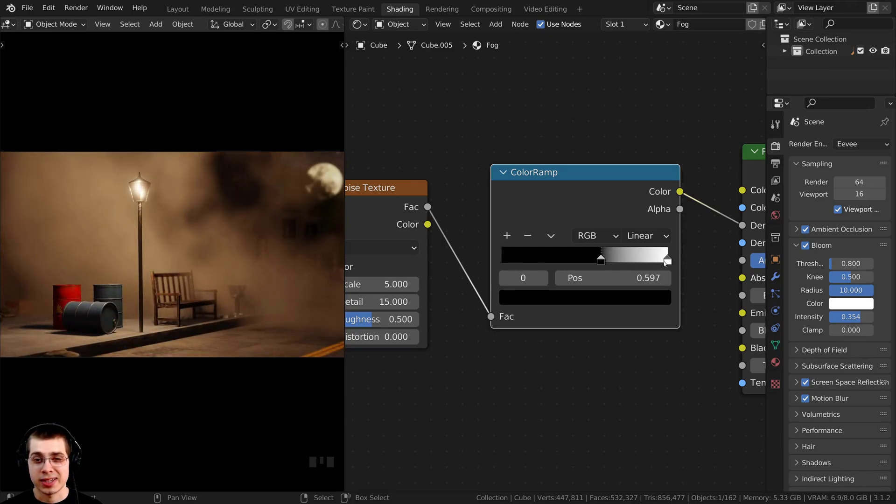
Bring the ColorRamp's black and white stops close together for harder-edged fog, placing the white stop at position 0.730.
{"action": "left_click_drag", "start_coordinate": [664, 262], "coordinate": [628, 260]}
{"action": "left_click_drag", "start_coordinate": [600, 258], "coordinate": [604, 258]}
{"action": "middle_click_drag", "start_coordinate": [619, 245], "coordinate": [578, 247]}
{"action": "scroll", "coordinate": [577, 247], "scroll_direction": "up", "scroll_amount": 4}
{"action": "left_click_drag", "start_coordinate": [557, 192], "coordinate": [567, 192]}
{"action": "middle_click_drag", "start_coordinate": [227, 202], "coordinate": [186, 231], "text": "shift"}
{"action": "scroll", "coordinate": [184, 195], "scroll_direction": "up", "scroll_amount": 3}
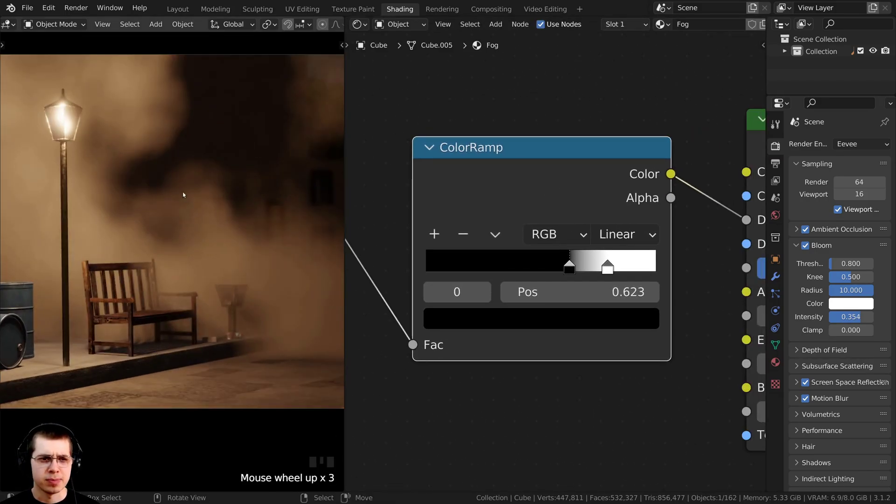
{"action": "scroll", "coordinate": [138, 245], "scroll_direction": "up", "scroll_amount": 1}
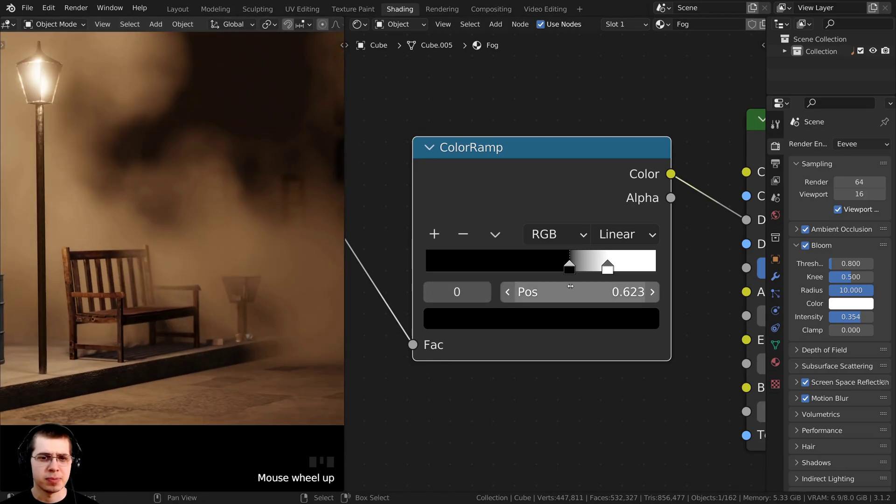
{"action": "mouse_move", "coordinate": [588, 270]}
{"action": "left_mouse_down"}
{"action": "mouse_move", "coordinate": [601, 264]}
{"action": "mouse_move", "coordinate": [592, 265]}
{"action": "left_mouse_up"}
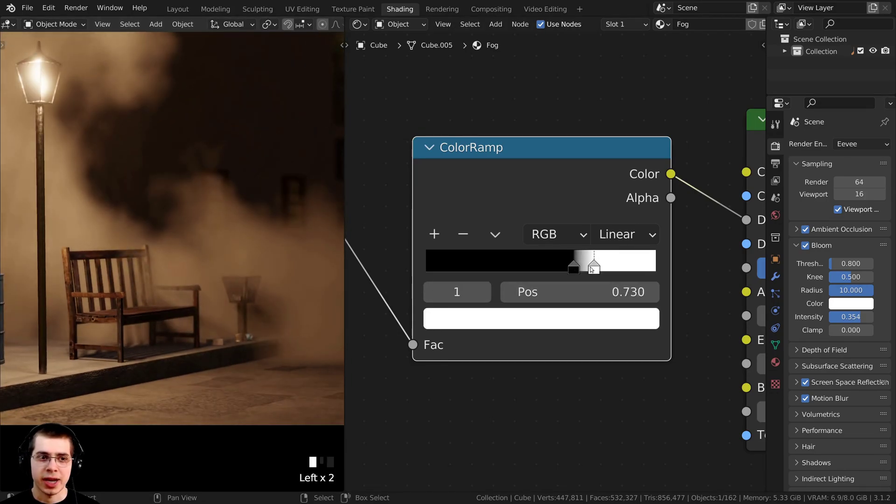
Spread the ColorRamp's stops apart, with the white stop at position 1.000 and the black stop at 0.506.
{"action": "scroll", "coordinate": [129, 255], "scroll_direction": "down", "scroll_amount": 3}
{"action": "middle_click_drag", "start_coordinate": [125, 178], "coordinate": [199, 272], "text": "shift"}
{"action": "middle_click_drag", "start_coordinate": [189, 186], "coordinate": [230, 164], "text": "shift"}
{"action": "scroll", "coordinate": [184, 212], "scroll_direction": "down", "scroll_amount": 2}
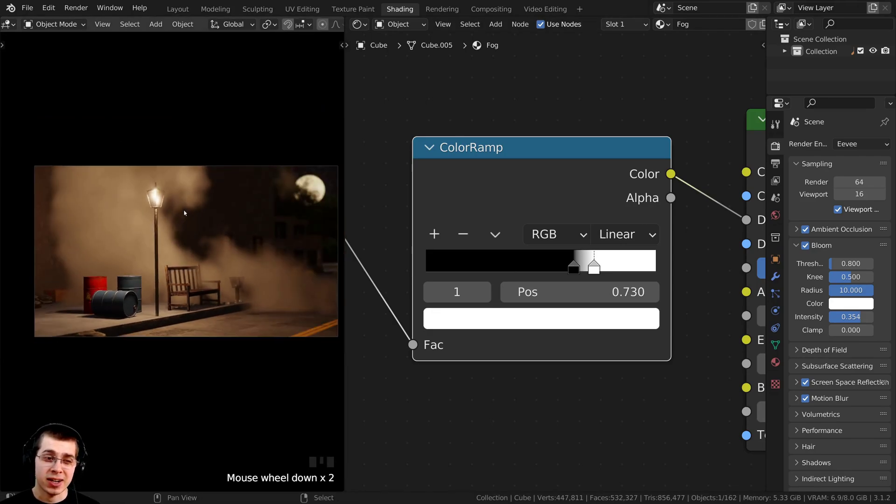
{"action": "middle_click_drag", "start_coordinate": [184, 212], "coordinate": [165, 213], "text": "shift"}
{"action": "left_click_drag", "start_coordinate": [572, 267], "coordinate": [652, 272]}
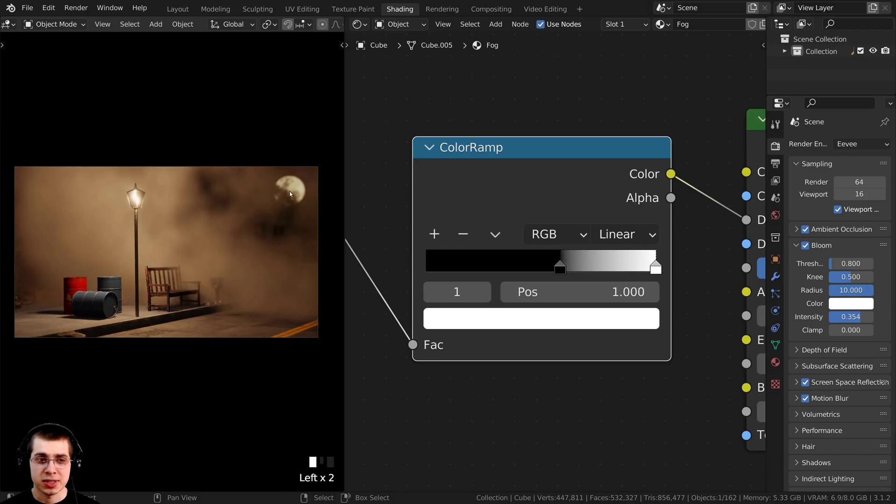
{"action": "left_click_drag", "start_coordinate": [559, 266], "coordinate": [541, 265]}
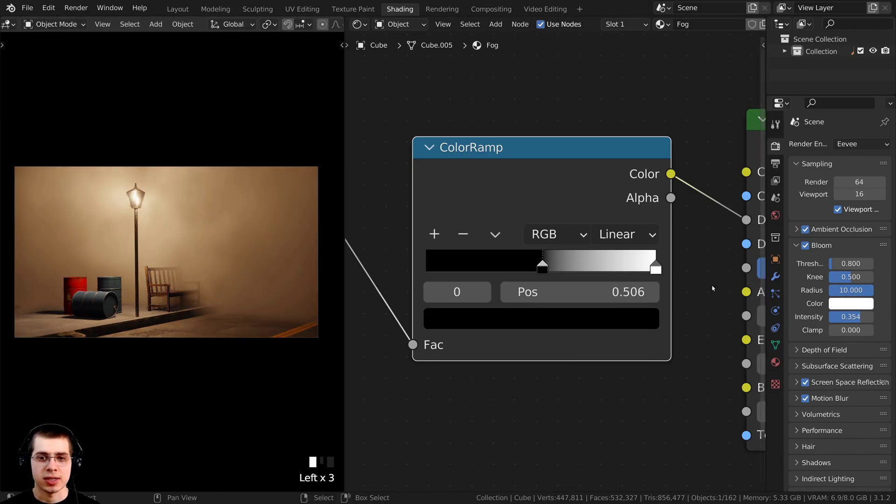
Darken the ColorRamp's white end stop to a medium grey to reduce the fog density.
{"action": "left_click", "coordinate": [656, 268]}
{"action": "left_click", "coordinate": [615, 309]}
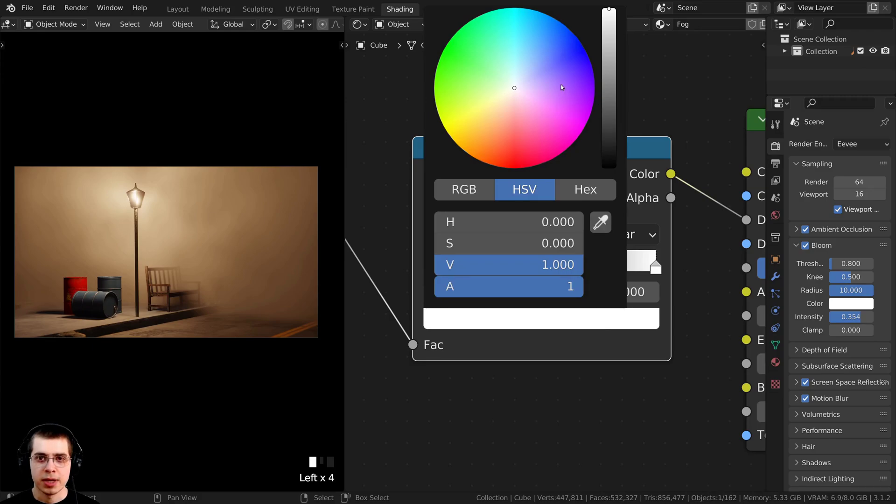
{"action": "left_click_drag", "start_coordinate": [605, 19], "coordinate": [609, 106]}
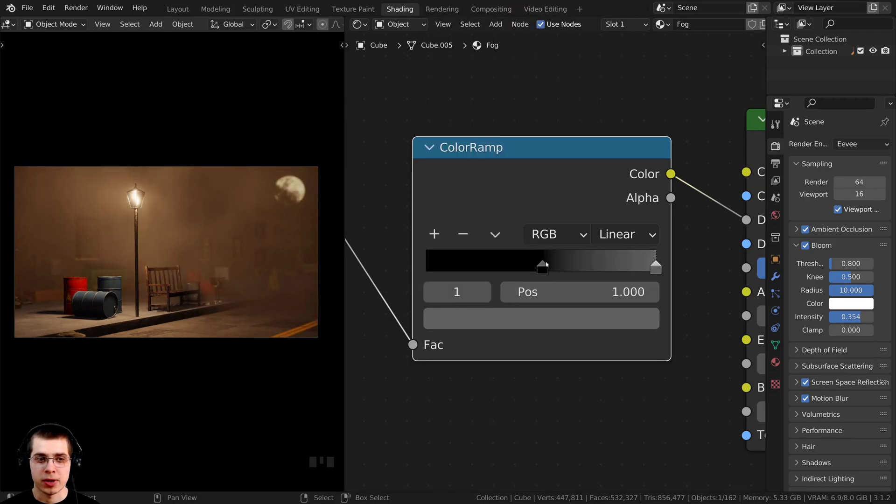
Move the ColorRamp's black stop to position 0.571 and bring the grey stop close to it.
{"action": "left_click_drag", "start_coordinate": [544, 266], "coordinate": [561, 270]}
{"action": "scroll", "coordinate": [61, 230], "scroll_direction": "up", "scroll_amount": 1}
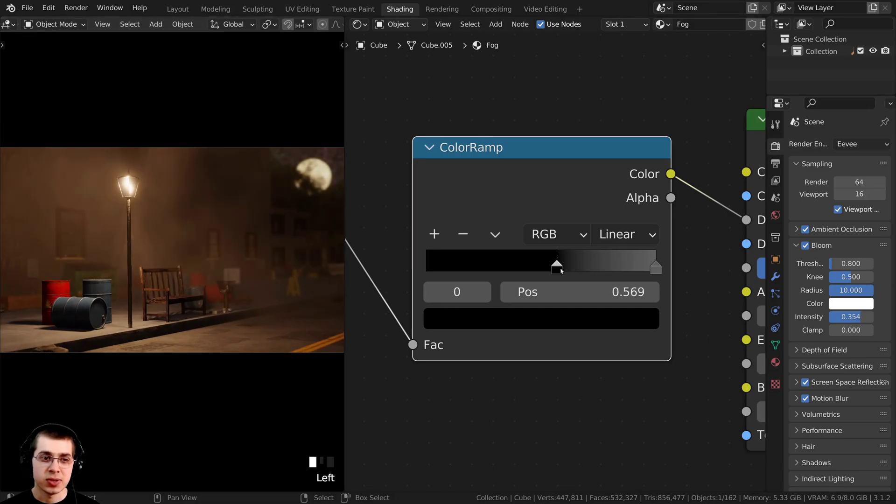
{"action": "left_click_drag", "start_coordinate": [631, 269], "coordinate": [576, 267]}
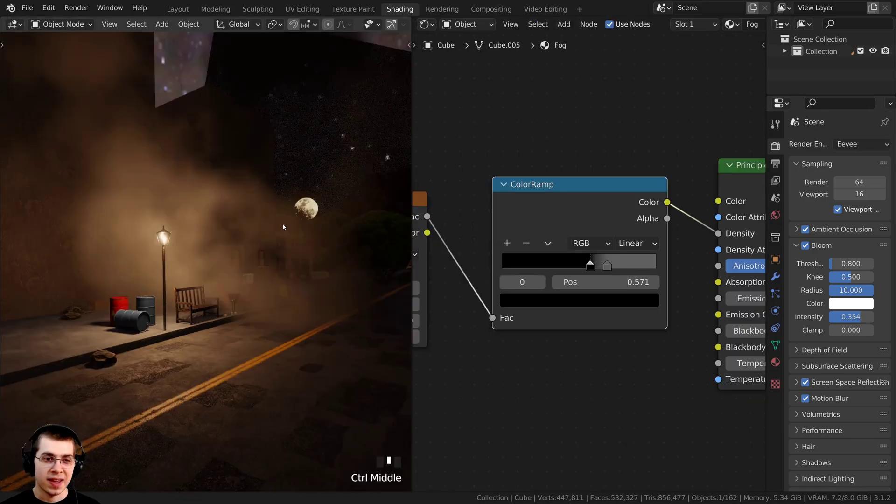
{"action": "mouse_move", "coordinate": [282, 224]}
{"action": "middle_mouse_down", "text": "ctrl"}
{"action": "mouse_move", "coordinate": [301, 192]}
{"action": "mouse_move", "coordinate": [290, 215]}
{"action": "middle_mouse_up", "text": "ctrl"}
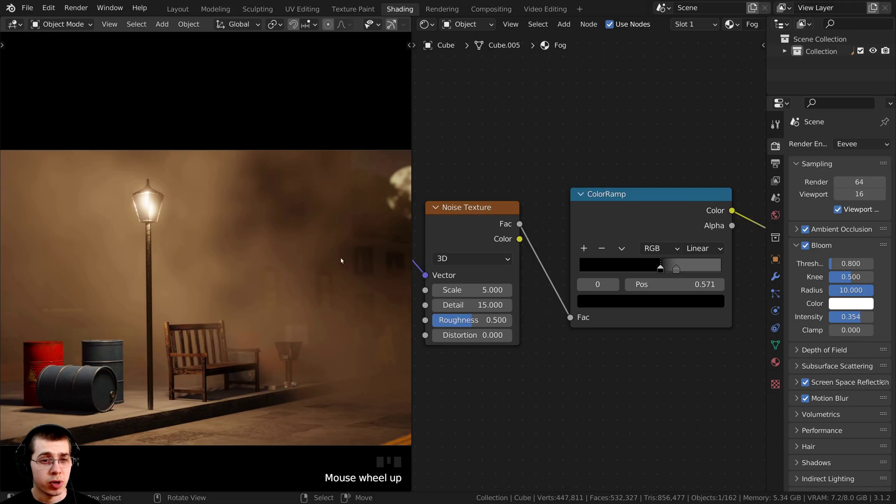
Try higher and lower Roughness values on the Noise Texture and settle on 0.557.
{"action": "scroll", "coordinate": [591, 270], "scroll_direction": "up", "scroll_amount": 2}
{"action": "scroll", "coordinate": [551, 305], "scroll_direction": "up", "scroll_amount": 2}
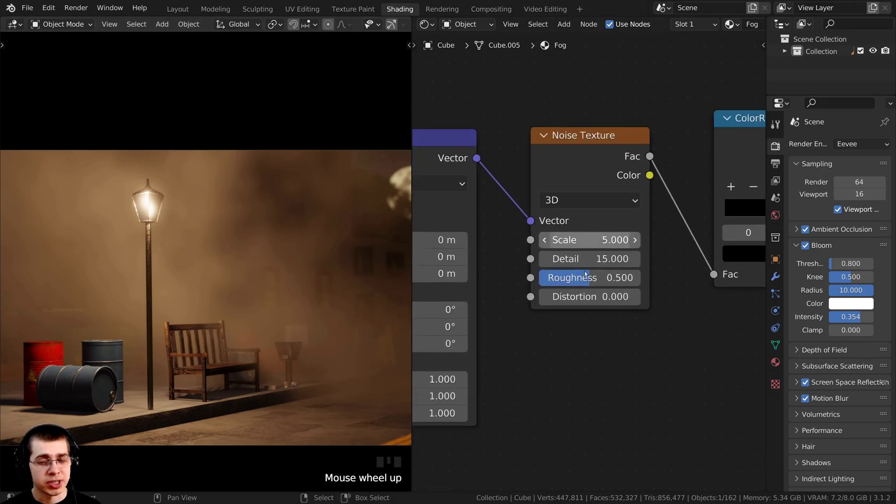
{"action": "left_click_drag", "start_coordinate": [569, 290], "coordinate": [597, 289]}
{"action": "scroll", "coordinate": [212, 227], "scroll_direction": "up", "scroll_amount": 2}
{"action": "scroll", "coordinate": [212, 227], "scroll_direction": "up", "scroll_amount": 3}
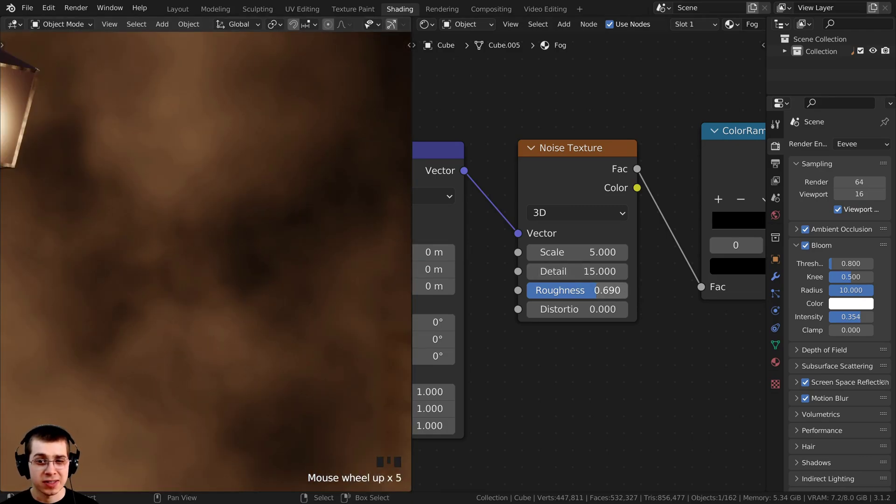
{"action": "left_click_drag", "start_coordinate": [597, 290], "coordinate": [619, 290]}
{"action": "left_click_drag", "start_coordinate": [389, 287], "coordinate": [295, 287]}
{"action": "scroll", "coordinate": [241, 228], "scroll_direction": "down", "scroll_amount": 3}
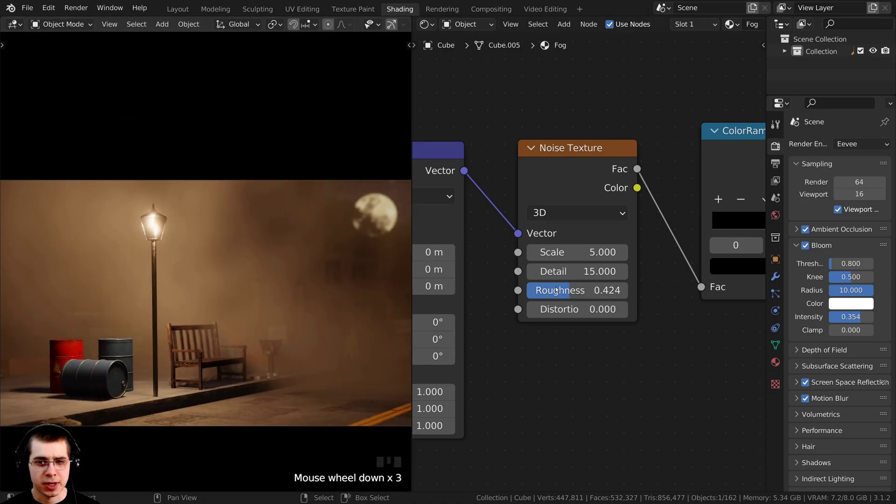
{"action": "left_click_drag", "start_coordinate": [556, 290], "coordinate": [593, 290]}
Try a Detail of 0.700 on the Noise Texture and return it to 15.000.
{"action": "scroll", "coordinate": [559, 273], "scroll_direction": "up", "scroll_amount": 2}
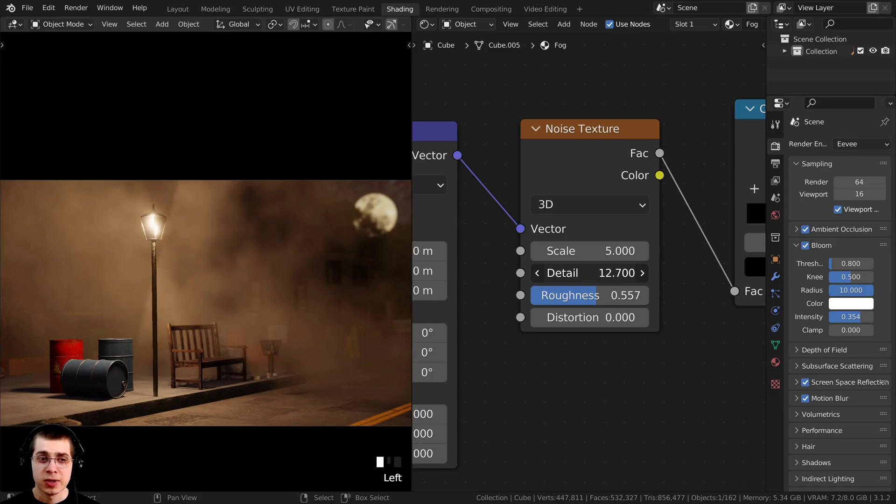
{"action": "left_click_drag", "start_coordinate": [590, 273], "coordinate": [639, 273]}
{"action": "scroll", "coordinate": [203, 281], "scroll_direction": "down", "scroll_amount": 2}
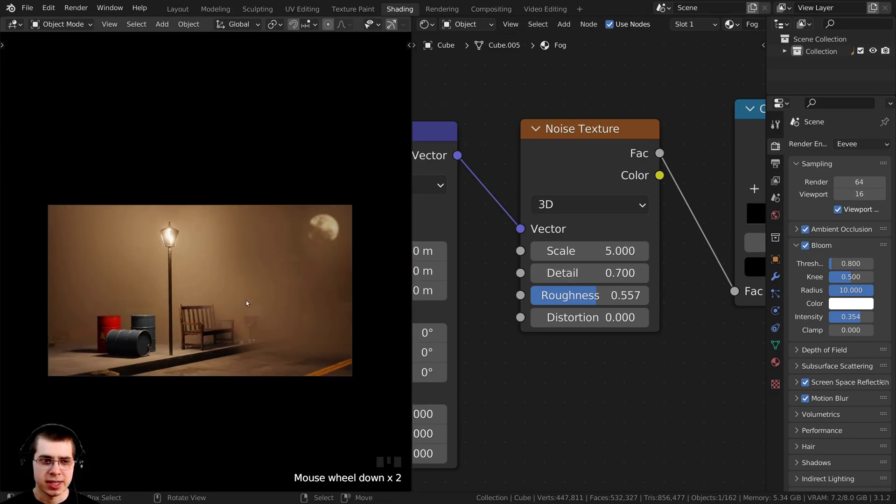
{"action": "scroll", "coordinate": [247, 303], "scroll_direction": "up", "scroll_amount": 1}
{"action": "scroll", "coordinate": [288, 210], "scroll_direction": "up", "scroll_amount": 5}
{"action": "middle_click_drag", "start_coordinate": [283, 147], "coordinate": [219, 180], "text": "shift"}
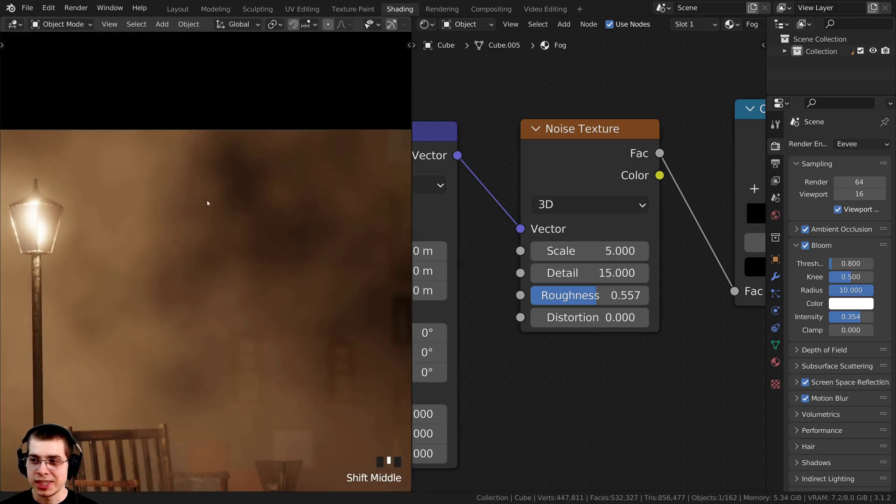
{"action": "scroll", "coordinate": [202, 212], "scroll_direction": "down", "scroll_amount": 2}
{"action": "middle_click_drag", "start_coordinate": [400, 303], "coordinate": [378, 258], "text": "shift"}
{"action": "scroll", "coordinate": [378, 258], "scroll_direction": "down", "scroll_amount": 2}
Examine the Texture Coordinate and Mapping nodes that feed the Noise Texture.
{"action": "scroll", "coordinate": [467, 224], "scroll_direction": "down", "scroll_amount": 4}
{"action": "middle_click_drag", "start_coordinate": [462, 221], "coordinate": [573, 178], "text": "shift"}
{"action": "left_click_drag", "start_coordinate": [548, 202], "coordinate": [552, 196]}
{"action": "middle_click_drag", "start_coordinate": [551, 198], "coordinate": [554, 183], "text": "shift"}
{"action": "scroll", "coordinate": [454, 170], "scroll_direction": "down", "scroll_amount": 1}
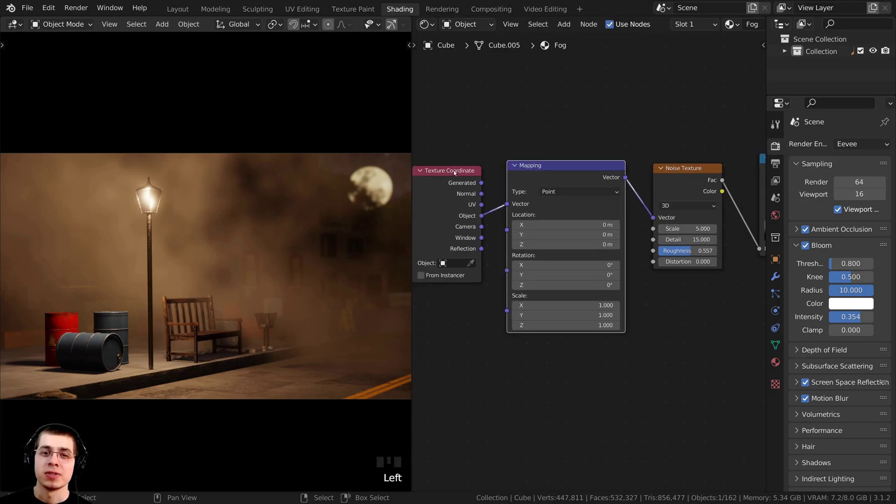
{"action": "scroll", "coordinate": [499, 209], "scroll_direction": "up", "scroll_amount": 2}
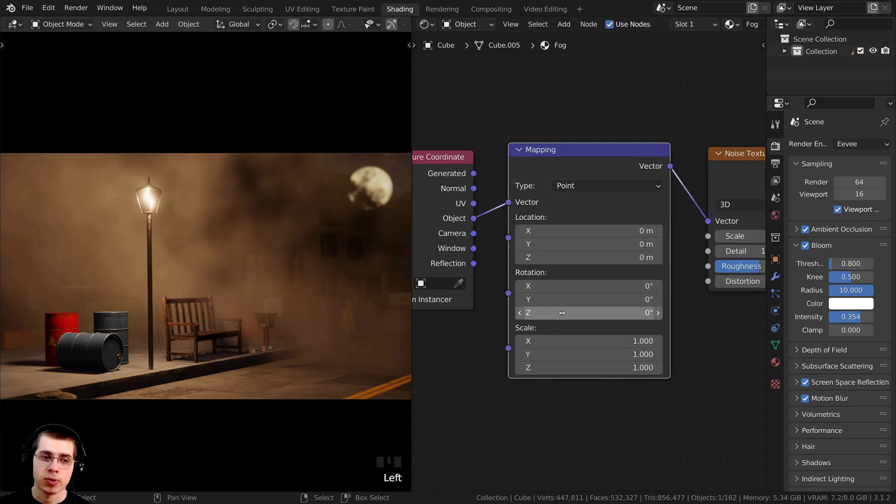
{"action": "middle_click_drag", "start_coordinate": [569, 310], "coordinate": [555, 313]}
{"action": "middle_click_drag", "start_coordinate": [691, 280], "coordinate": [619, 288]}
{"action": "scroll", "coordinate": [676, 281], "scroll_direction": "up", "scroll_amount": 1}
Try out adjustments to the fog texture's placement values on the Mapping node.
{"action": "left_click_drag", "start_coordinate": [672, 246], "coordinate": [642, 246], "text": "shift"}
{"action": "right_click", "coordinate": [672, 246]}
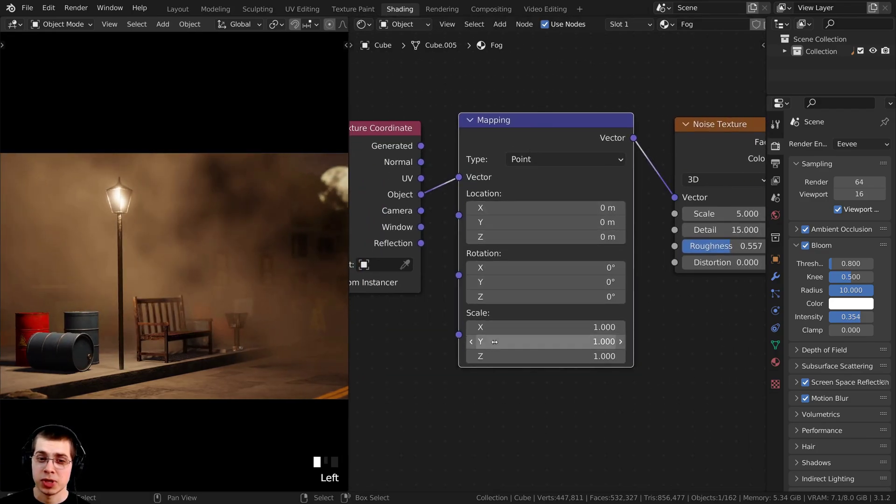
{"action": "left_click_drag", "start_coordinate": [505, 120], "coordinate": [502, 114]}
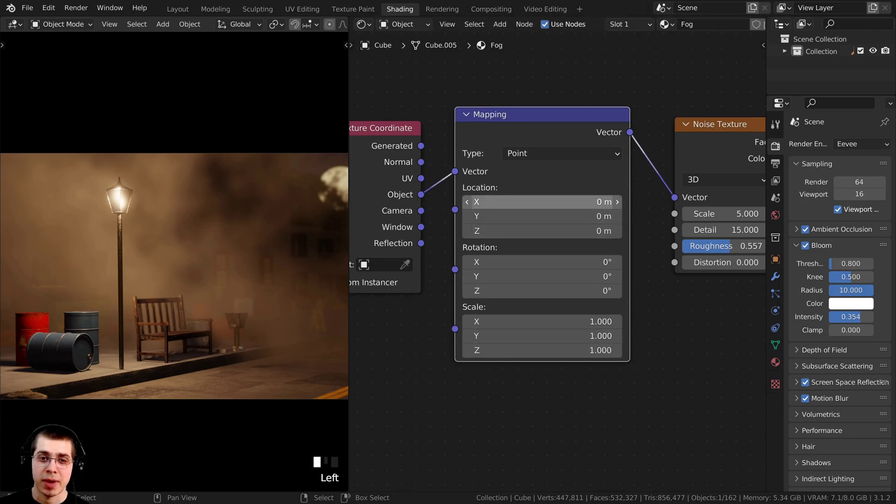
{"action": "left_click_drag", "start_coordinate": [508, 186], "coordinate": [536, 223], "text": "shift"}
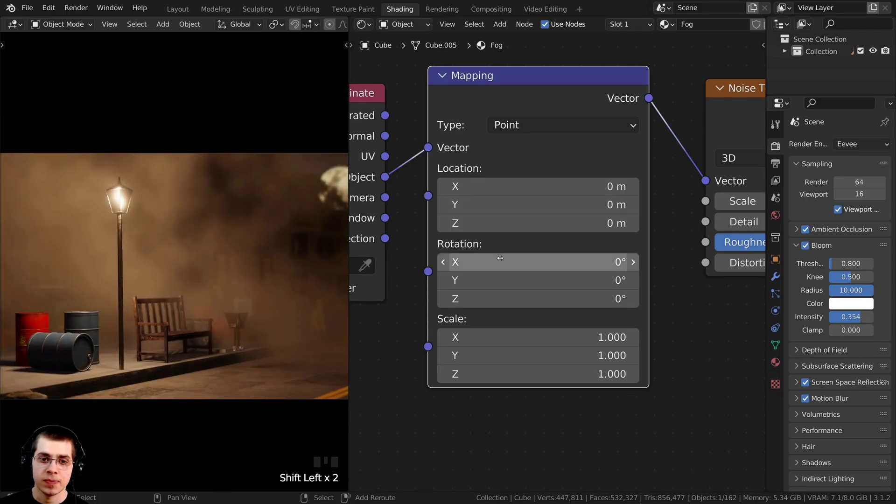
{"action": "mouse_move", "coordinate": [537, 262]}
{"action": "left_mouse_down"}
{"action": "mouse_move", "coordinate": [478, 262]}
{"action": "mouse_move", "coordinate": [570, 261]}
{"action": "mouse_move", "coordinate": [532, 262]}
{"action": "left_mouse_up"}
{"action": "mouse_move", "coordinate": [502, 339]}
{"action": "left_mouse_down"}
{"action": "mouse_move", "coordinate": [542, 339]}
{"action": "mouse_move", "coordinate": [505, 342]}
{"action": "left_mouse_up"}
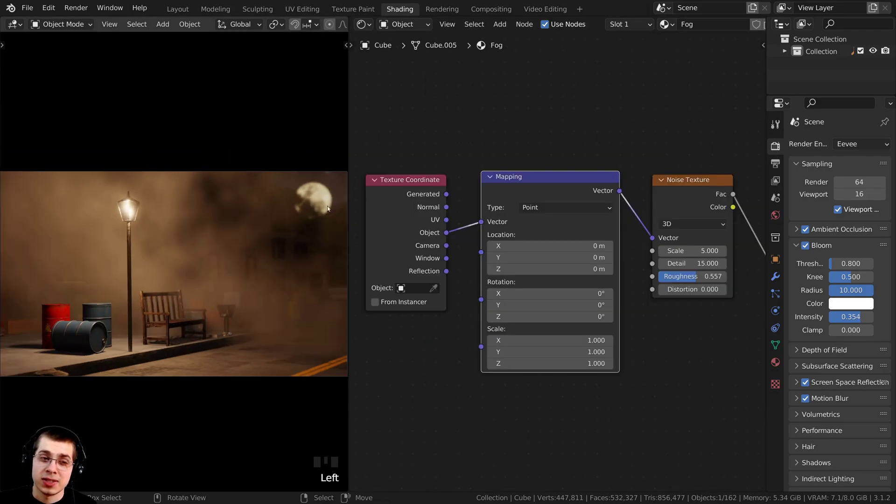
Try sliding the fog pattern with the Mapping node's Location X value and discard the change.
{"action": "scroll", "coordinate": [537, 229], "scroll_direction": "up", "scroll_amount": 1}
{"action": "mouse_move", "coordinate": [530, 181]}
{"action": "left_mouse_down"}
{"action": "mouse_move", "coordinate": [517, 186]}
{"action": "mouse_move", "coordinate": [525, 189]}
{"action": "left_mouse_up"}
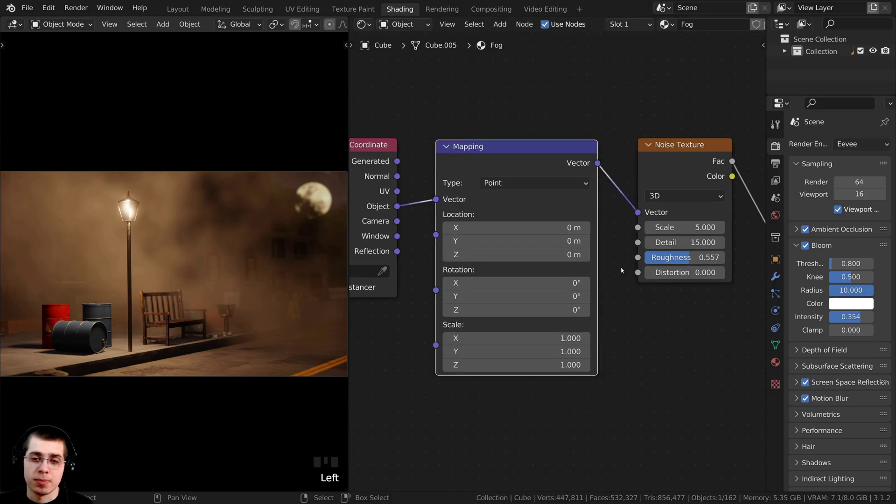
{"action": "left_click_drag", "start_coordinate": [493, 167], "coordinate": [490, 165]}
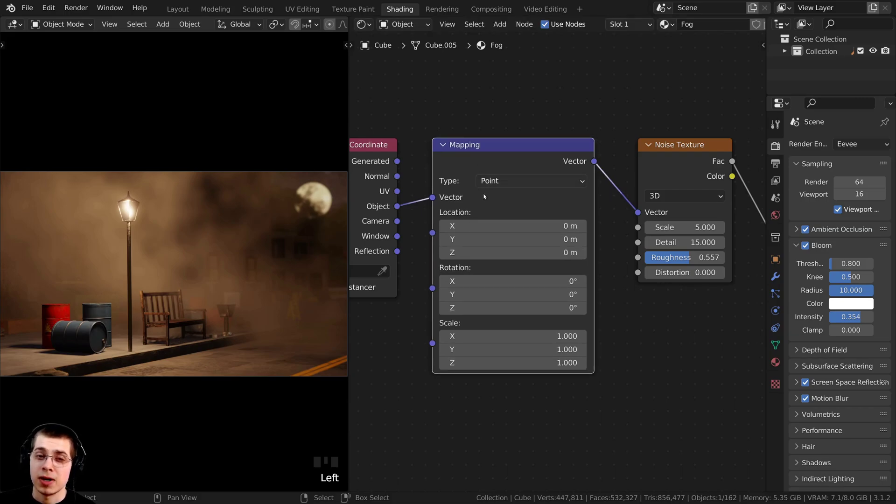
{"action": "scroll", "coordinate": [484, 196], "scroll_direction": "up", "scroll_amount": 1}
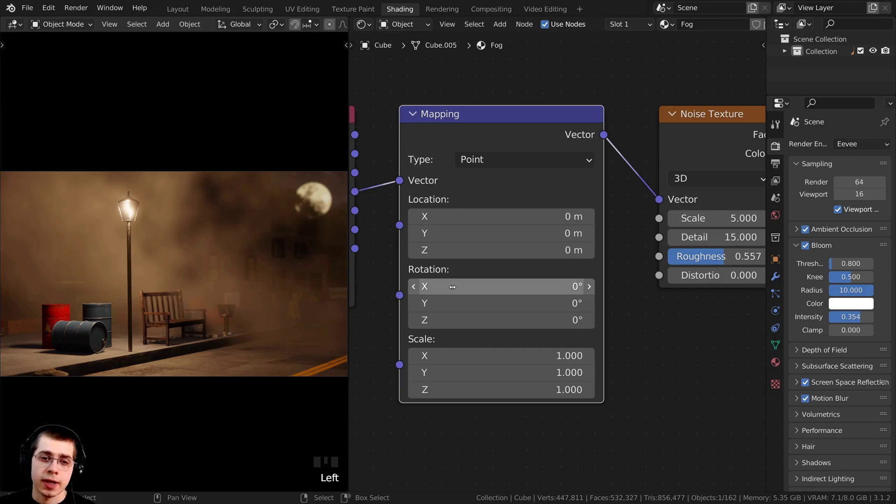
{"action": "mouse_move", "coordinate": [466, 240]}
{"action": "left_mouse_down"}
{"action": "mouse_move", "coordinate": [532, 234]}
{"action": "mouse_move", "coordinate": [459, 234]}
{"action": "mouse_move", "coordinate": [470, 218]}
{"action": "mouse_move", "coordinate": [490, 218]}
{"action": "mouse_move", "coordinate": [471, 233]}
{"action": "mouse_move", "coordinate": [480, 234]}
{"action": "mouse_move", "coordinate": [455, 233]}
{"action": "mouse_move", "coordinate": [483, 233]}
{"action": "mouse_move", "coordinate": [467, 234]}
{"action": "mouse_move", "coordinate": [480, 250]}
{"action": "mouse_move", "coordinate": [467, 250]}
{"action": "left_mouse_up"}
{"action": "right_click", "coordinate": [490, 218]}
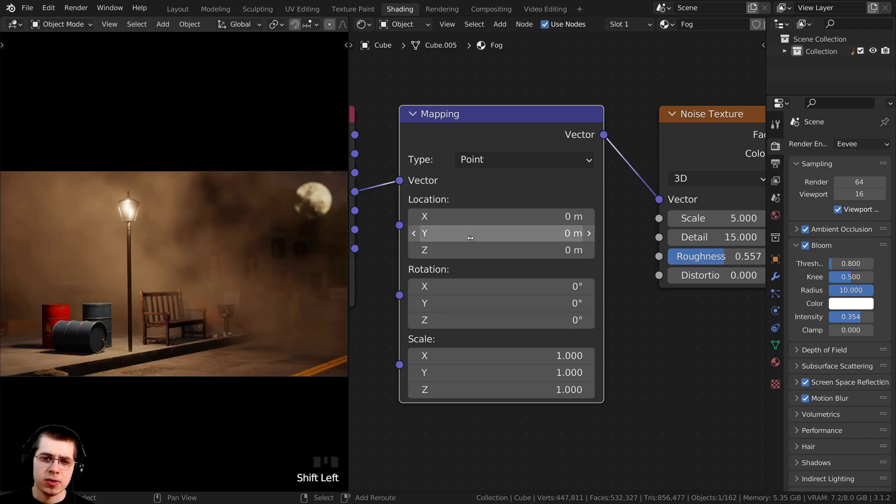
{"action": "left_click_drag", "start_coordinate": [467, 216], "coordinate": [450, 233], "text": "shift"}
{"action": "right_click", "coordinate": [467, 217]}
Switch the Noise Texture's dimensions to 4D.
{"action": "scroll", "coordinate": [593, 140], "scroll_direction": "down", "scroll_amount": 3}
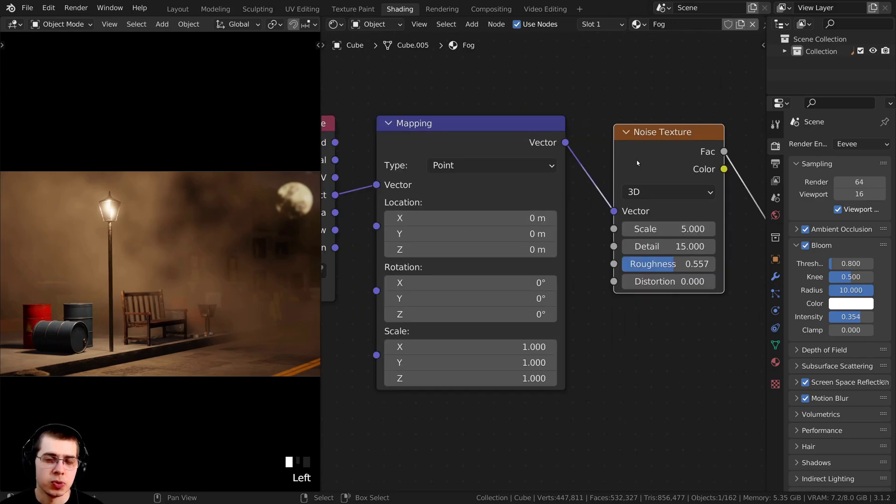
{"action": "left_click_drag", "start_coordinate": [637, 161], "coordinate": [630, 156]}
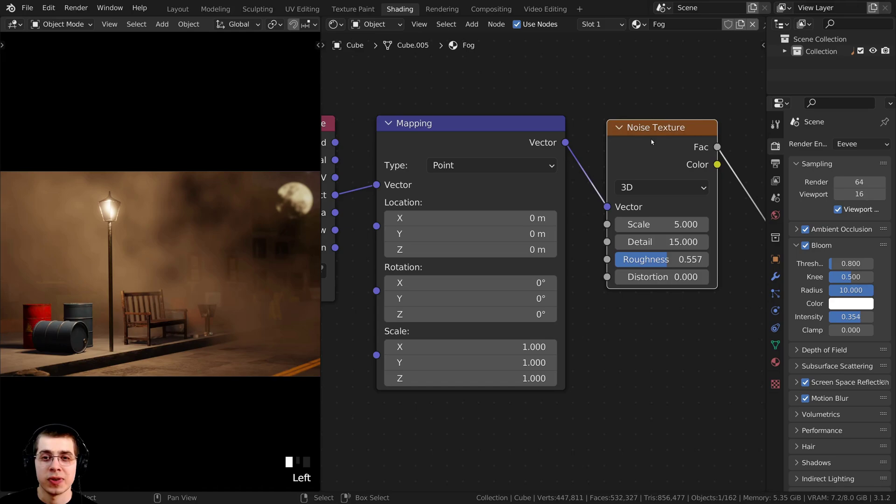
{"action": "left_click", "coordinate": [641, 188]}
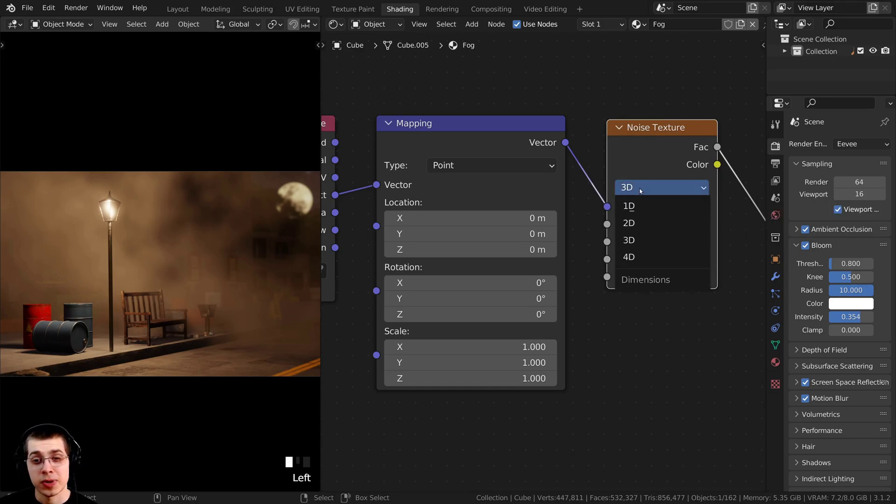
{"action": "left_click", "coordinate": [638, 257]}
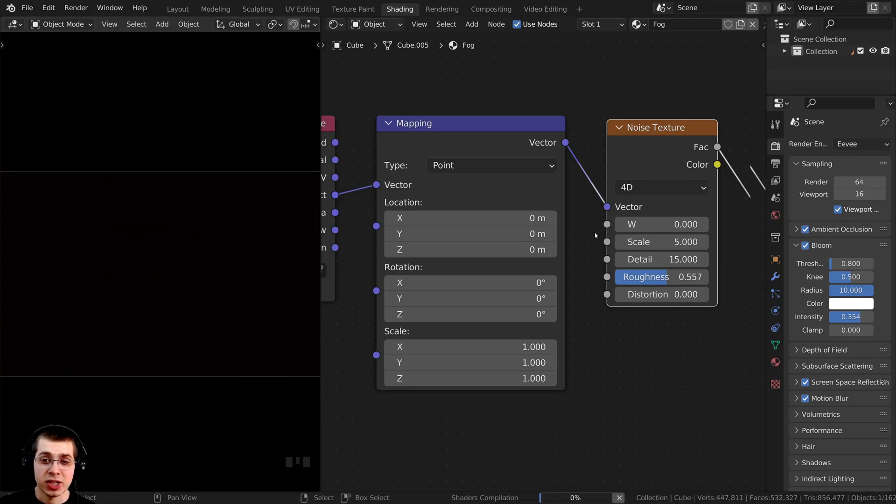
{"action": "scroll", "coordinate": [758, 185], "scroll_direction": "up", "scroll_amount": 1}
{"action": "scroll", "coordinate": [623, 234], "scroll_direction": "down", "scroll_amount": 1}
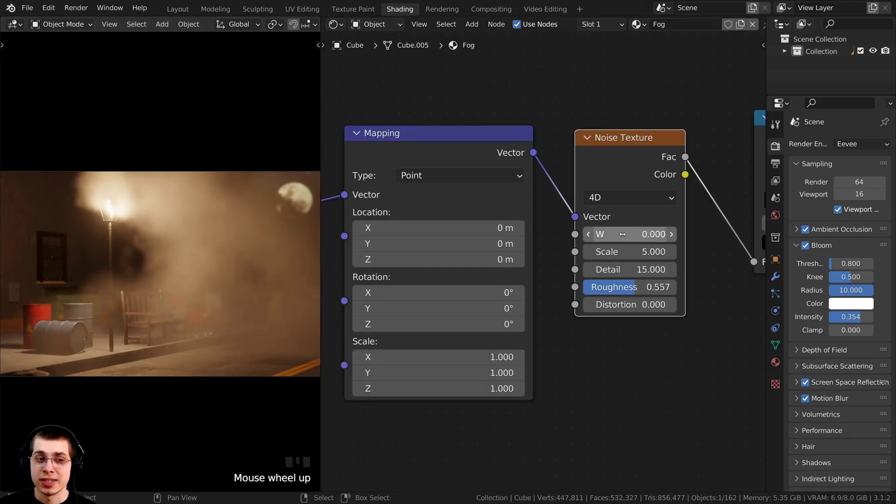
Preview the Noise Texture directly on the fog cube, bypassing the Principled Volume, and view the cube's surface up close.
{"action": "mouse_move", "coordinate": [630, 234]}
{"action": "left_mouse_down", "text": "shift"}
{"action": "mouse_move", "coordinate": [659, 234]}
{"action": "mouse_move", "coordinate": [630, 234]}
{"action": "left_mouse_up", "text": "shift"}
{"action": "scroll", "coordinate": [677, 203], "scroll_direction": "down", "scroll_amount": 2}
{"action": "middle_click_drag", "start_coordinate": [676, 203], "coordinate": [594, 228]}
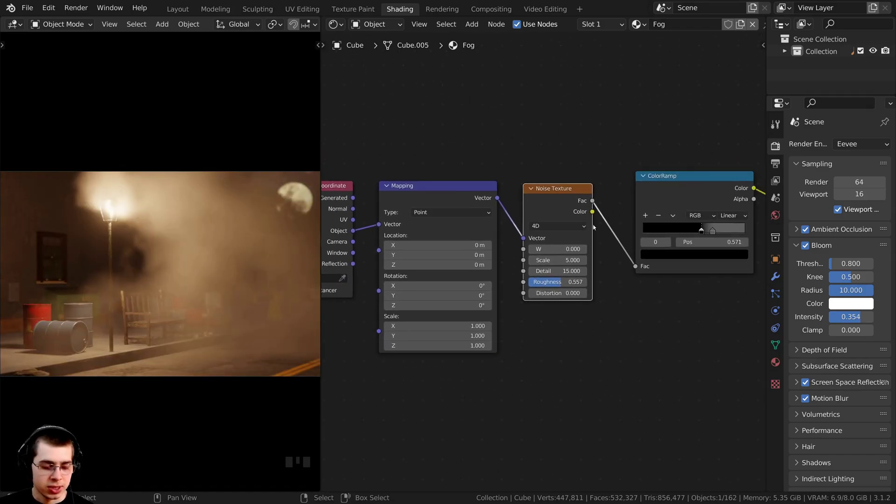
{"action": "left_click", "coordinate": [558, 205], "text": "ctrl+shift"}
{"action": "middle_click_drag", "start_coordinate": [206, 226], "coordinate": [219, 271]}
{"action": "scroll", "coordinate": [206, 247], "scroll_direction": "down", "scroll_amount": 8}
{"action": "scroll", "coordinate": [197, 261], "scroll_direction": "up", "scroll_amount": 3}
{"action": "scroll", "coordinate": [571, 264], "scroll_direction": "up", "scroll_amount": 2}
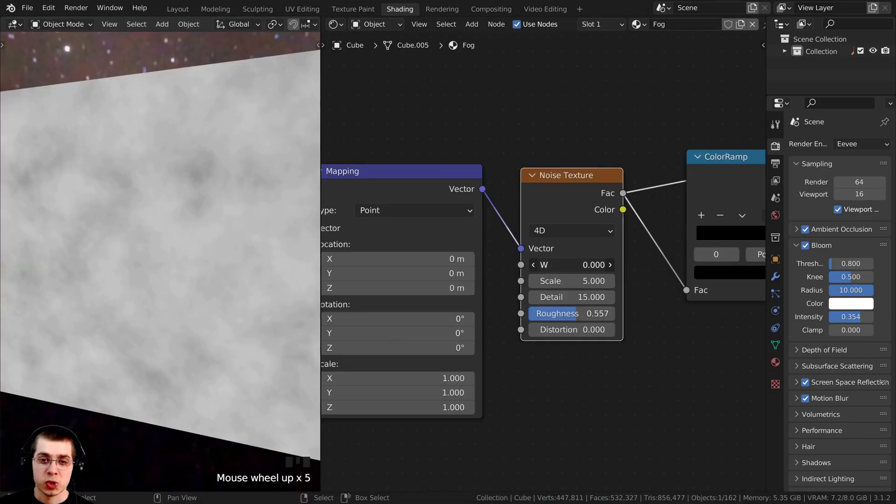
Try shifting the Noise Texture's W value to see the pattern evolve, and discard the change.
{"action": "left_click_drag", "start_coordinate": [573, 265], "coordinate": [839, 265]}
{"action": "right_click", "coordinate": [573, 265]}
{"action": "middle_click_drag", "start_coordinate": [513, 266], "coordinate": [579, 259]}
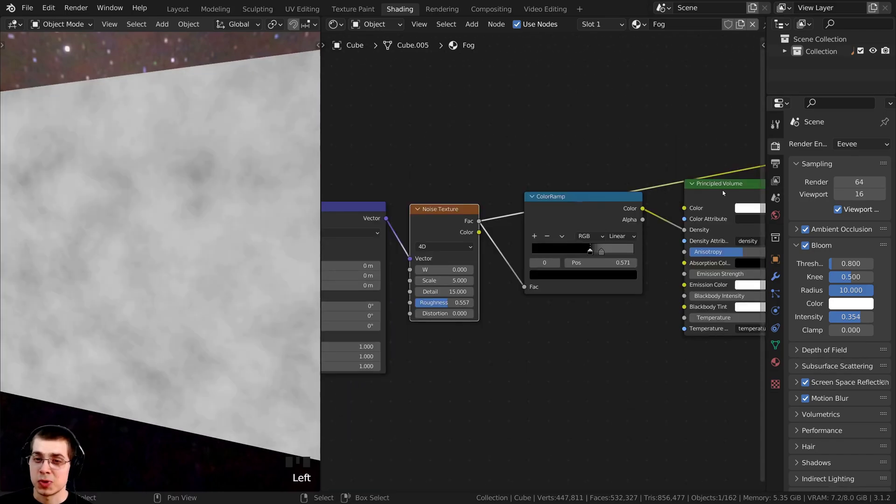
Restore the Principled Volume as the fog material's output and return to the camera view of the street scene.
{"action": "middle_click_drag", "start_coordinate": [743, 190], "coordinate": [711, 192]}
{"action": "left_click", "coordinate": [693, 197], "text": "ctrl+shift"}
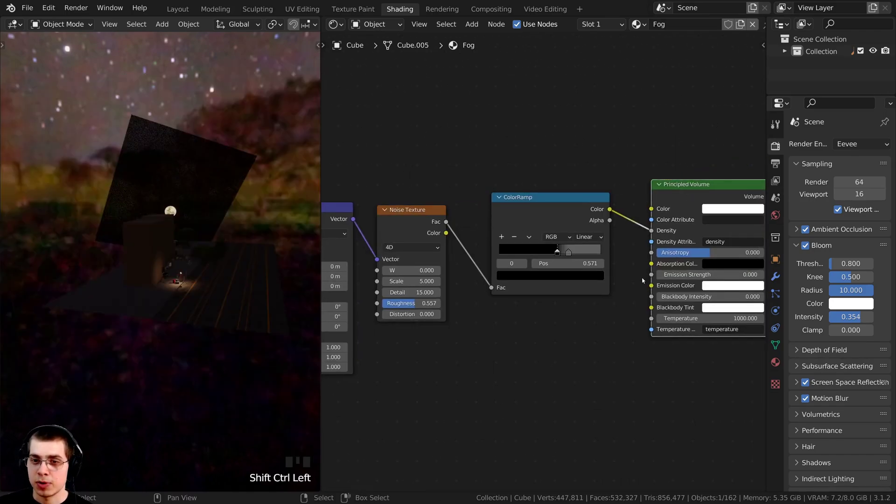
{"action": "scroll", "coordinate": [692, 196], "scroll_direction": "down", "scroll_amount": 2}
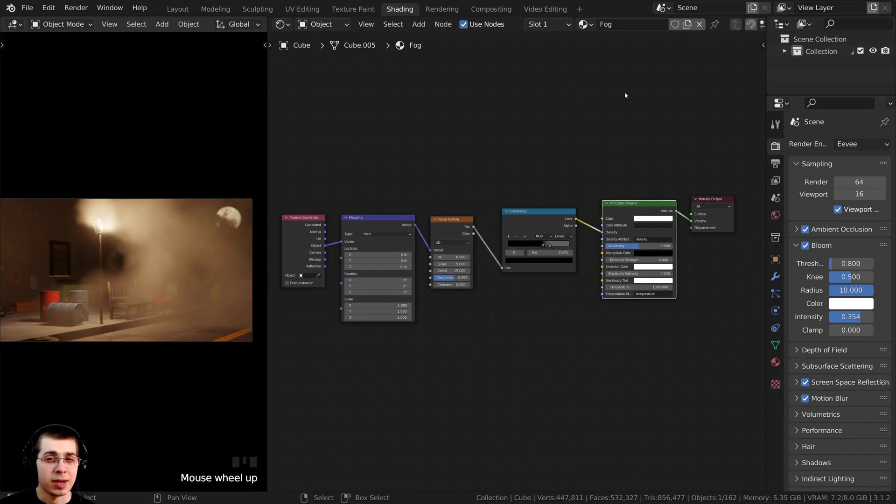
{"action": "scroll", "coordinate": [582, 362], "scroll_direction": "up", "scroll_amount": 2}
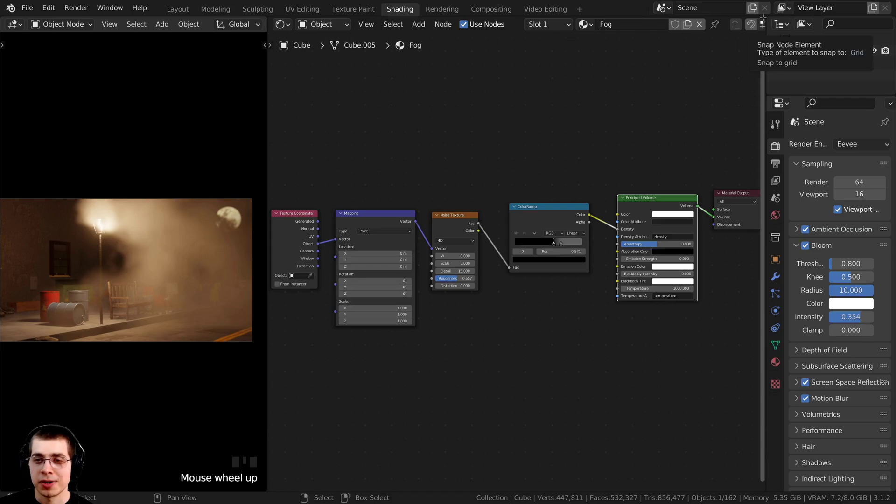
Split off an area below the shader nodes, turn it into a Timeline without the channel list, and go to frame 1.
{"action": "left_click_drag", "start_coordinate": [764, 33], "coordinate": [664, 422]}
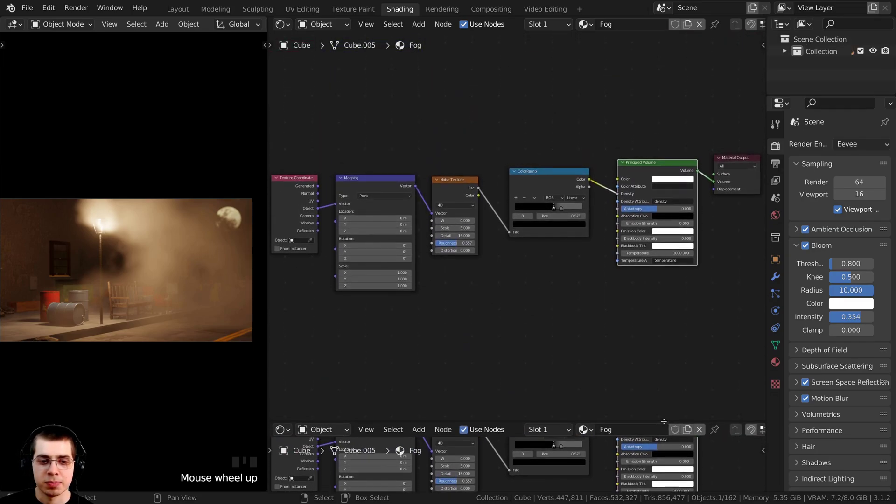
{"action": "left_click", "coordinate": [282, 429]}
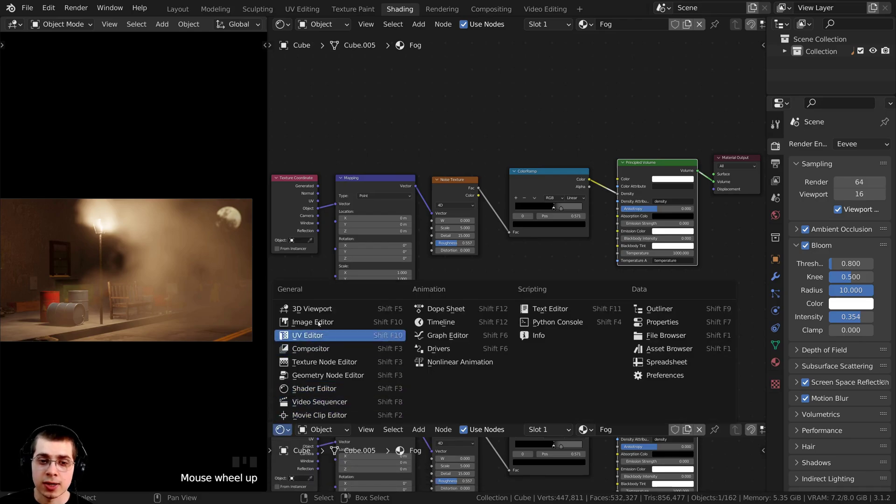
{"action": "left_click", "coordinate": [441, 322]}
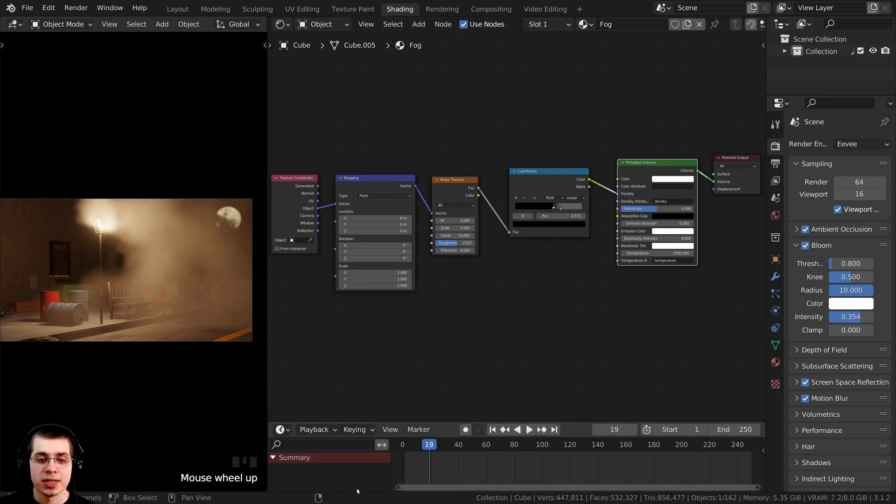
{"action": "left_click_drag", "start_coordinate": [390, 468], "coordinate": [326, 468]}
{"action": "left_click_drag", "start_coordinate": [315, 425], "coordinate": [313, 425]}
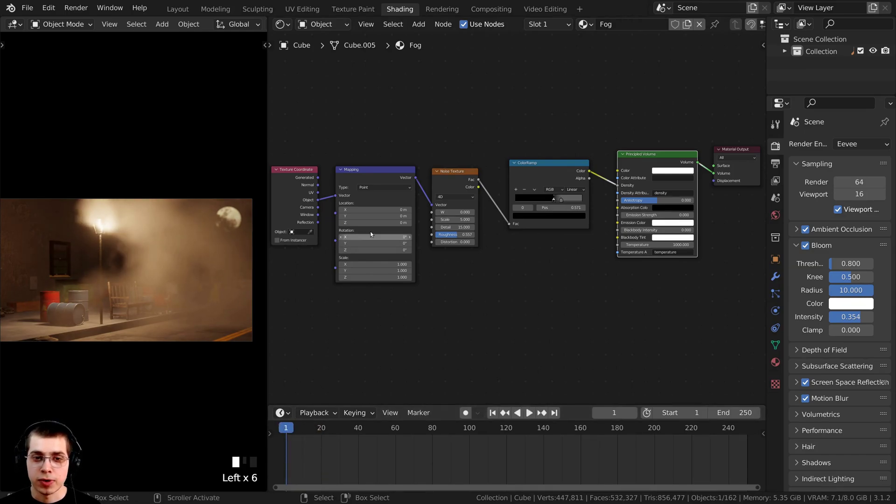
Keyframe the Noise Texture's W value at 0 on frame 1.
{"action": "scroll", "coordinate": [368, 236], "scroll_direction": "up", "scroll_amount": 7}
{"action": "left_click_drag", "start_coordinate": [515, 240], "coordinate": [527, 239]}
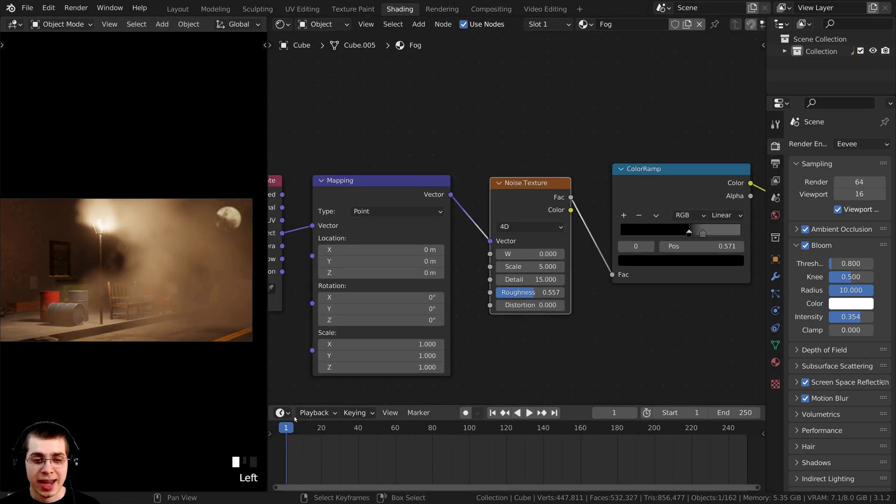
{"action": "scroll", "coordinate": [561, 206], "scroll_direction": "up", "scroll_amount": 2}
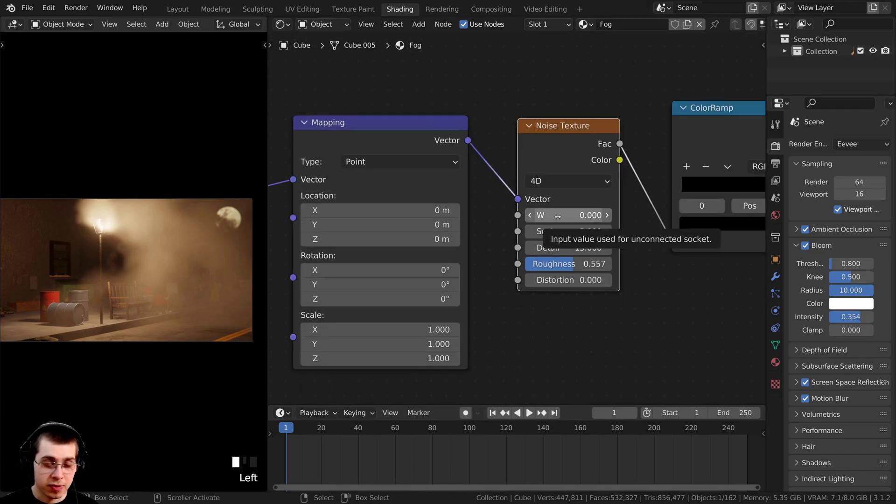
{"action": "key", "text": "i"}
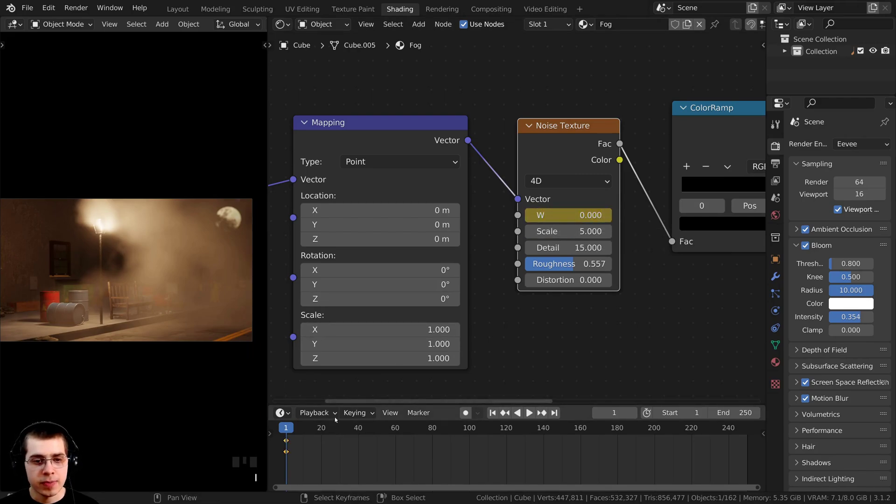
Enlarge the Timeline area and keyframe the Mapping node's Location at 0 m on frame 1.
{"action": "left_click_drag", "start_coordinate": [334, 403], "coordinate": [322, 380]}
{"action": "left_click_drag", "start_coordinate": [286, 421], "coordinate": [297, 421]}
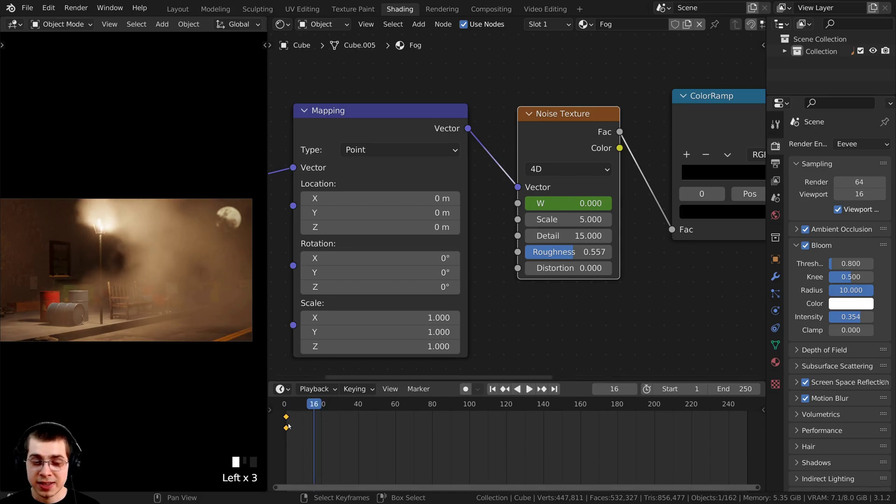
{"action": "key", "text": "Escape"}
{"action": "scroll", "coordinate": [579, 200], "scroll_direction": "up", "scroll_amount": 2}
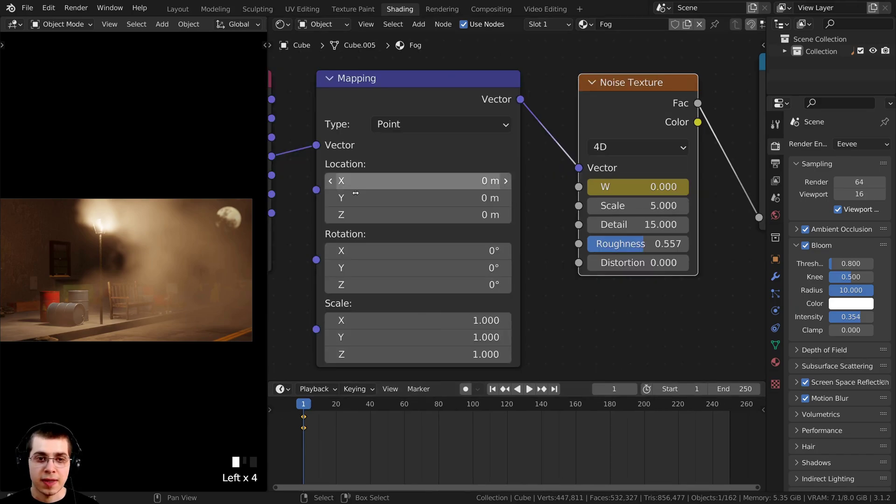
{"action": "middle_click_drag", "start_coordinate": [356, 193], "coordinate": [378, 193]}
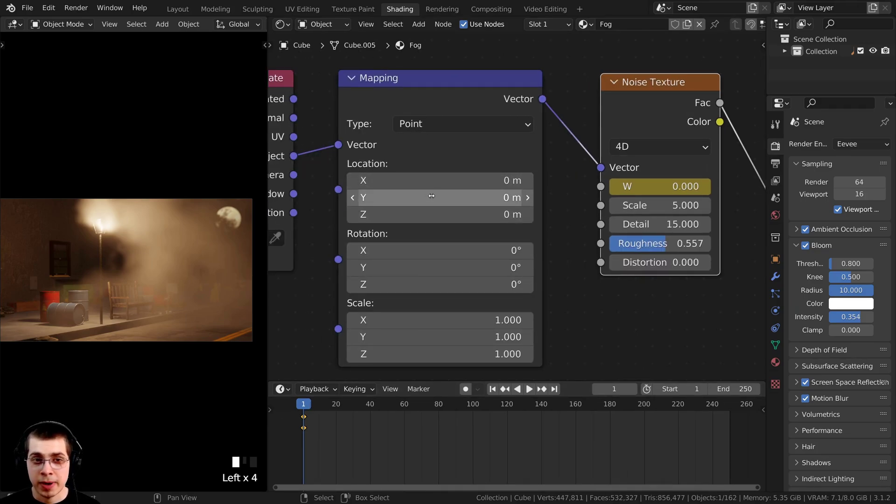
{"action": "key", "text": "i"}
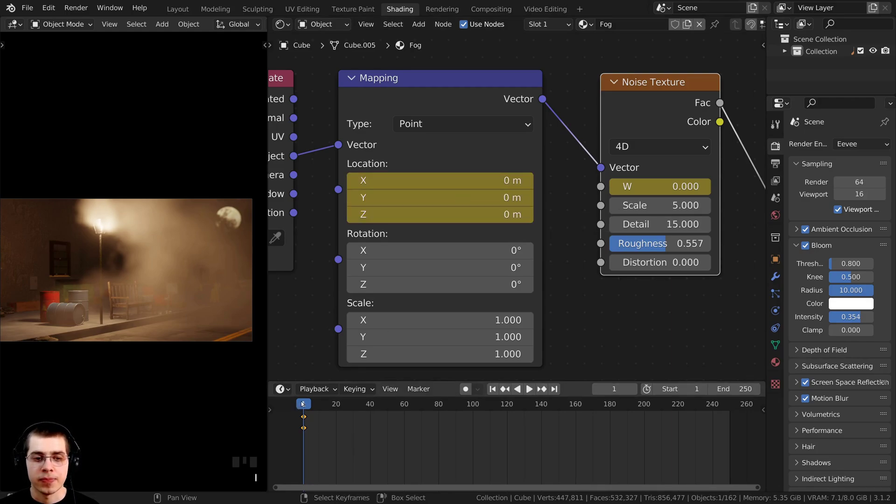
On frame 250, set the Noise Texture's W to 0.5 and keyframe it.
{"action": "left_click_drag", "start_coordinate": [302, 404], "coordinate": [315, 405]}
{"action": "left_click_drag", "start_coordinate": [626, 411], "coordinate": [730, 410]}
{"action": "key", "text": "space"}
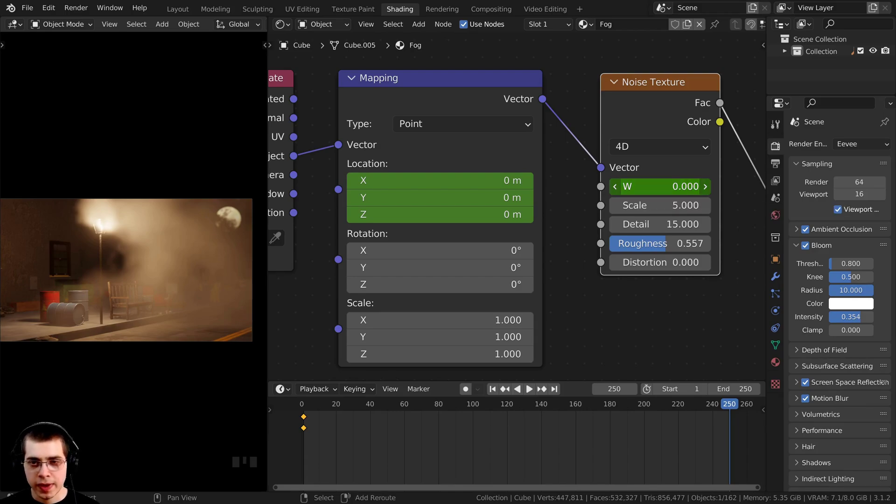
{"action": "left_click_drag", "start_coordinate": [663, 186], "coordinate": [705, 186], "text": "shift"}
{"action": "double_click", "coordinate": [664, 188]}
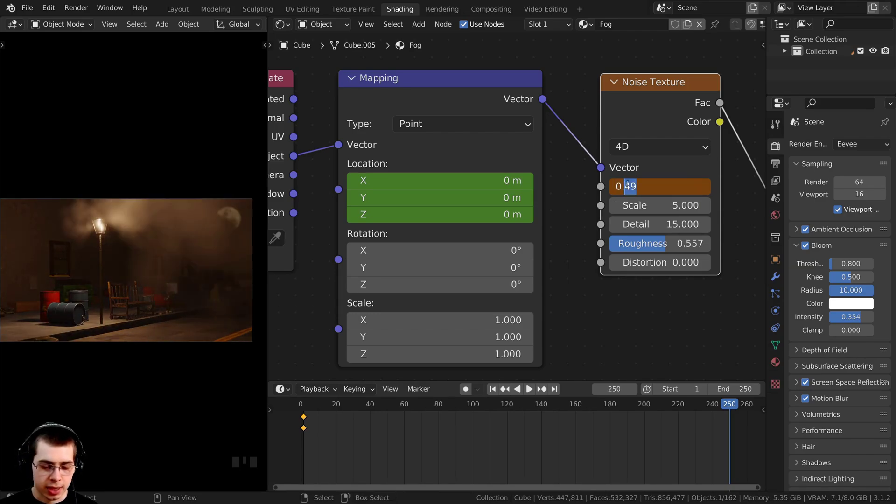
{"action": "type", "text": "5"}
{"action": "left_click", "coordinate": [640, 168]}
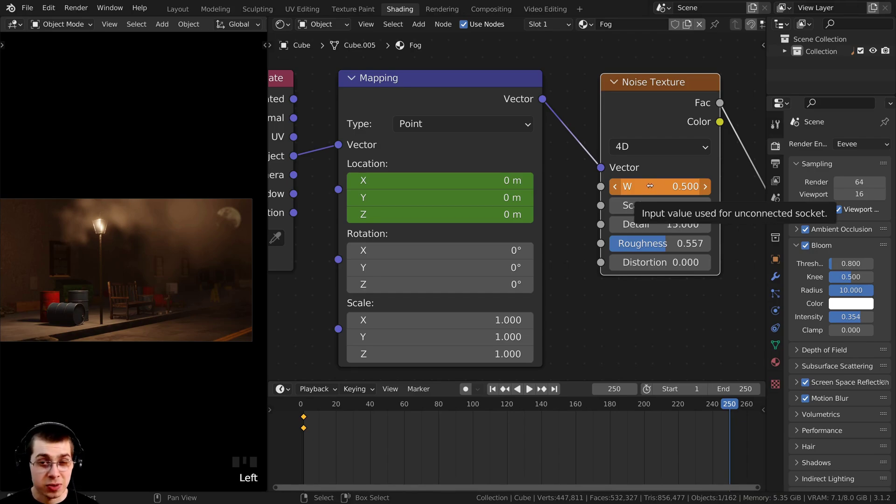
{"action": "key", "text": "i"}
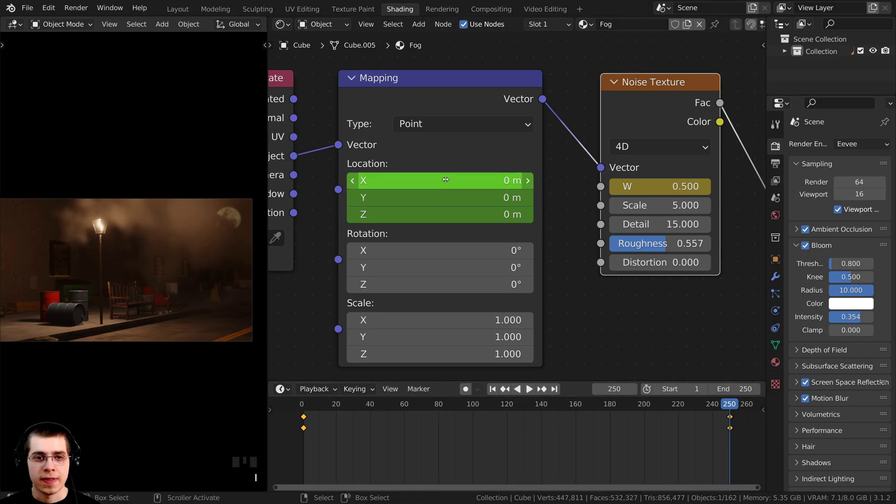
Set the Mapping node's Location X and Y to 0.31 m and keyframe the Location on frame 250.
{"action": "mouse_move", "coordinate": [442, 183]}
{"action": "left_mouse_down"}
{"action": "mouse_move", "coordinate": [443, 198]}
{"action": "mouse_move", "coordinate": [479, 189]}
{"action": "mouse_move", "coordinate": [443, 189]}
{"action": "mouse_move", "coordinate": [493, 189]}
{"action": "mouse_move", "coordinate": [446, 188]}
{"action": "left_mouse_up"}
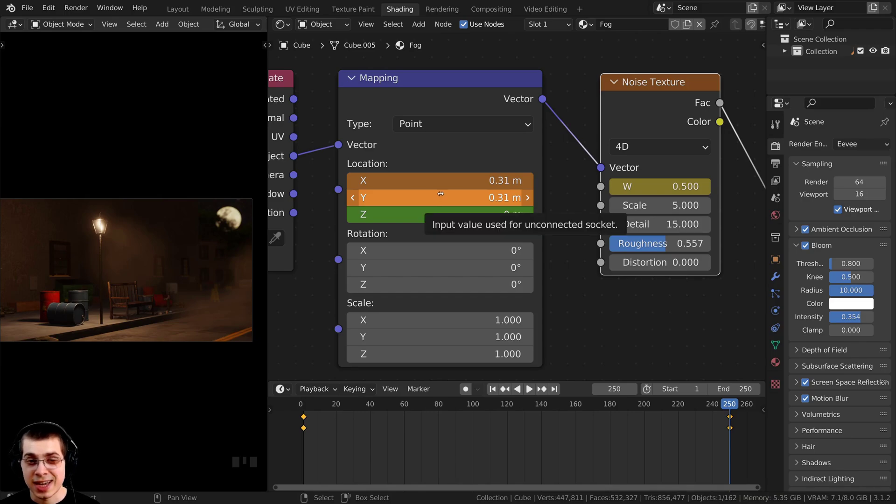
{"action": "key", "text": "i"}
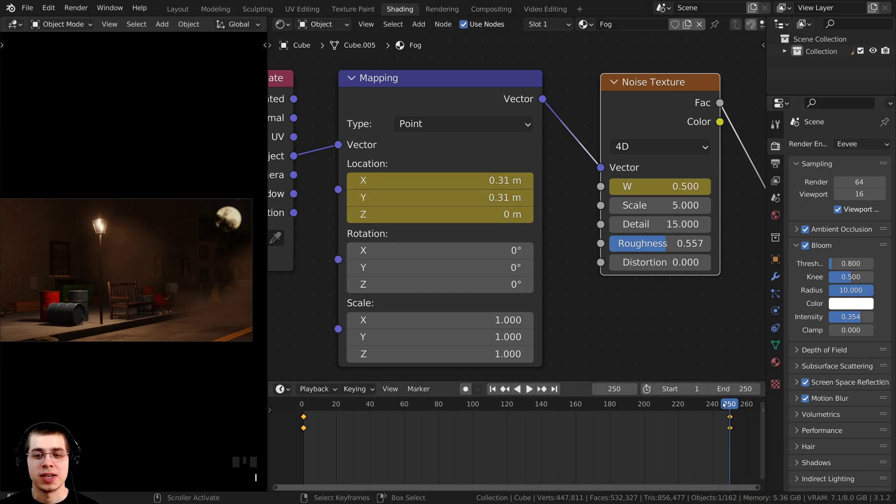
Play and scrub through the timeline to examine how the fog moves in an enlarged camera view.
{"action": "key", "text": "space"}
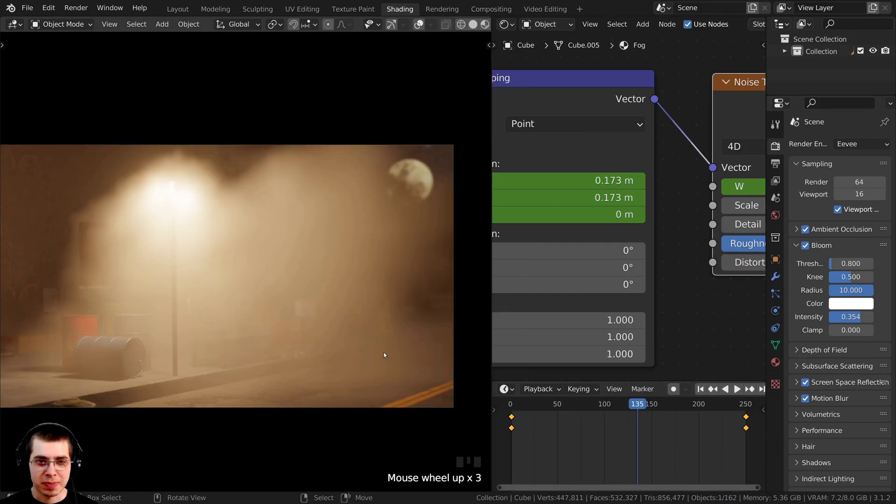
{"action": "middle_click", "coordinate": [655, 417], "text": "shift"}
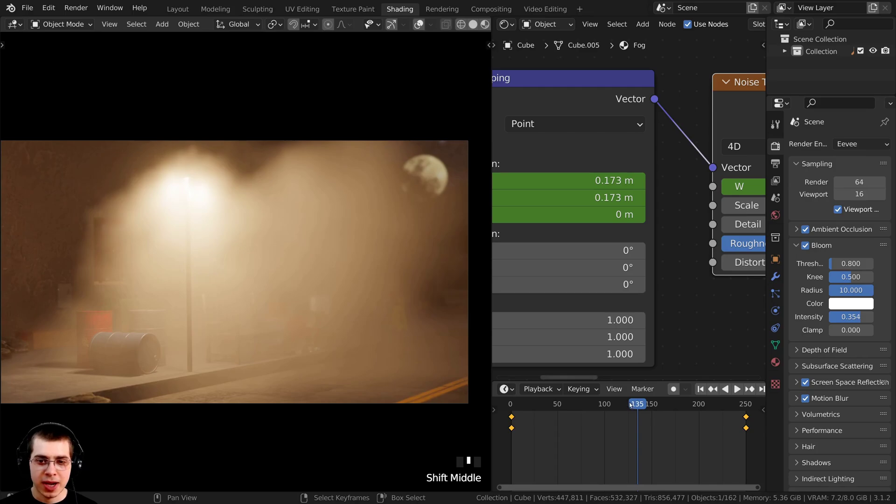
{"action": "left_click_drag", "start_coordinate": [630, 405], "coordinate": [574, 394]}
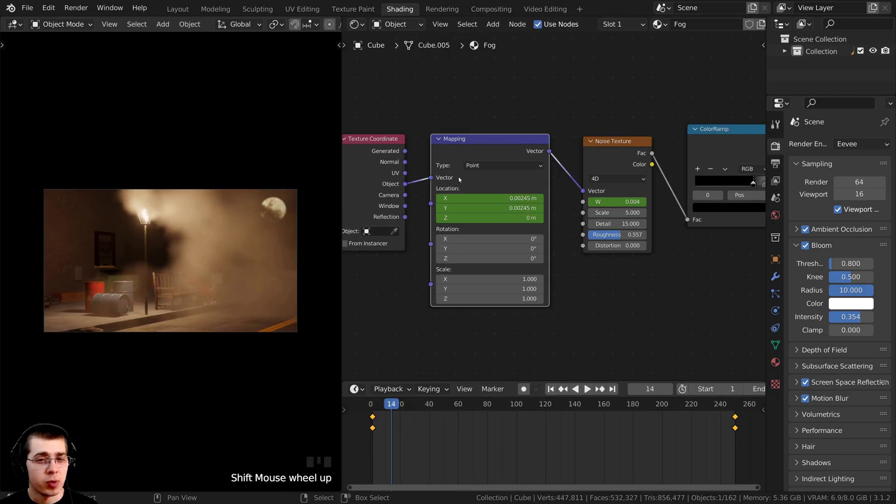
{"action": "left_click_drag", "start_coordinate": [395, 407], "coordinate": [413, 407]}
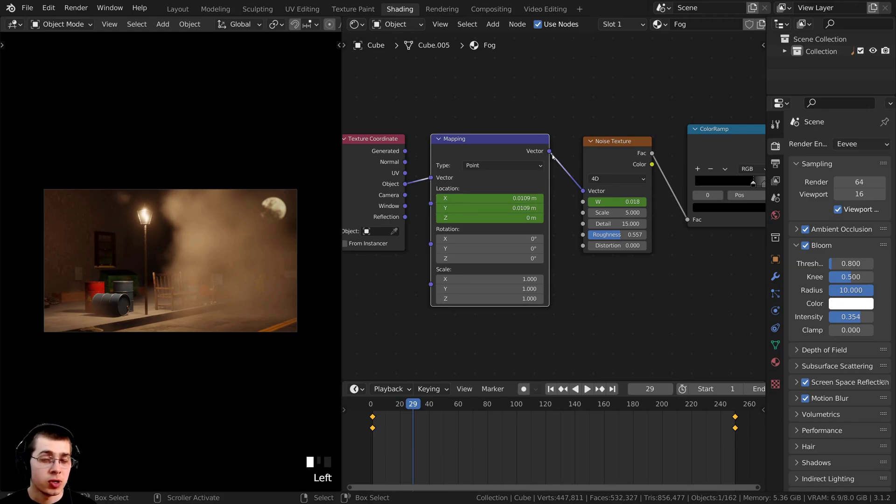
Select both the Mapping and Noise Texture nodes and set their keyframe interpolation to Linear.
{"action": "middle_click_drag", "start_coordinate": [593, 159], "coordinate": [596, 159]}
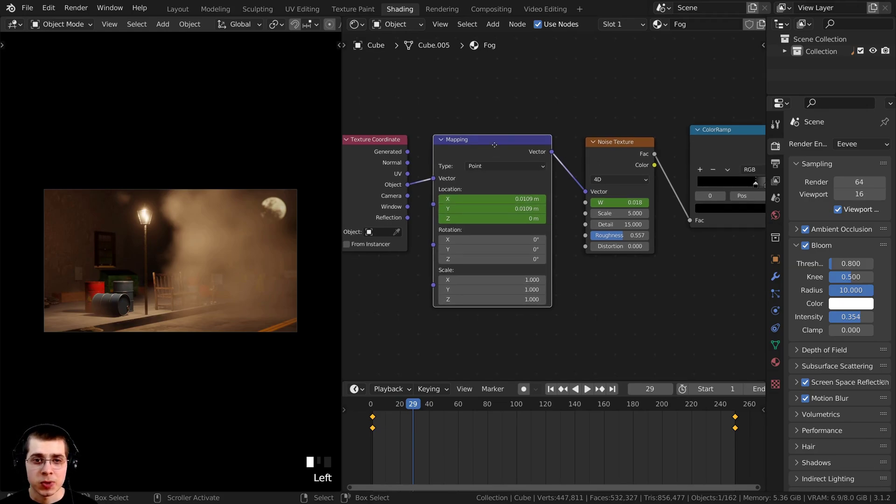
{"action": "left_click_drag", "start_coordinate": [496, 144], "coordinate": [490, 143]}
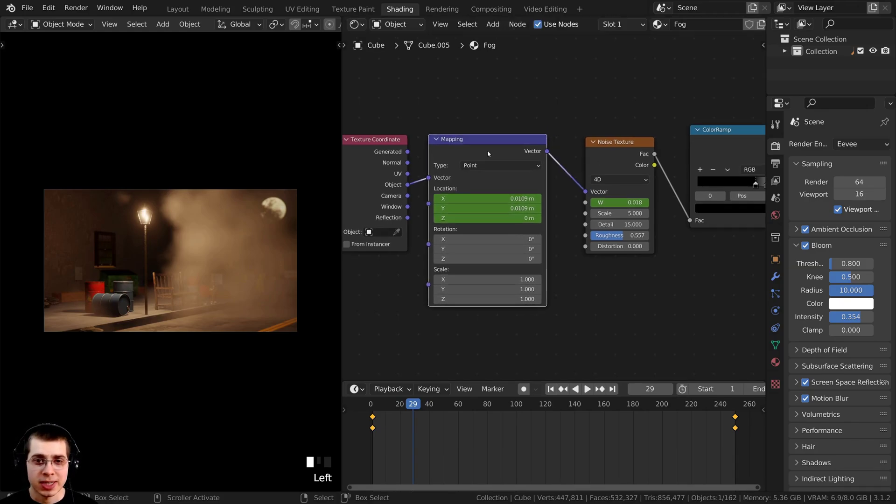
{"action": "left_click", "coordinate": [617, 148], "text": "shift"}
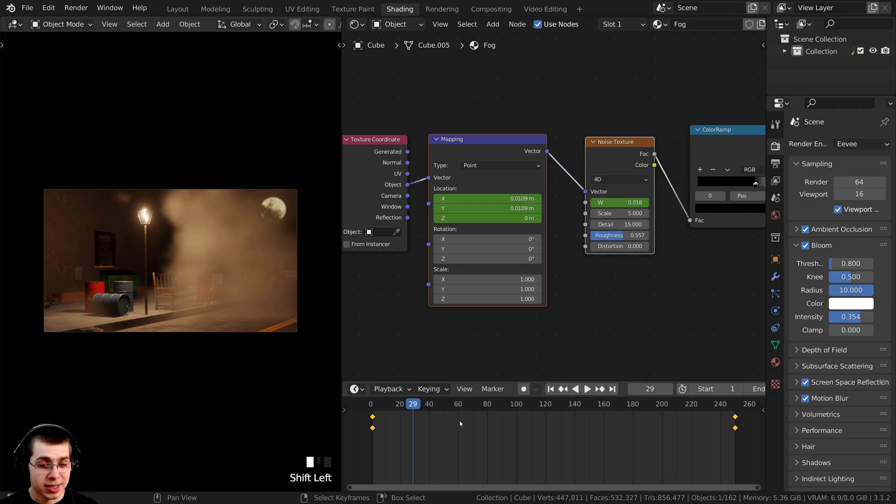
{"action": "key", "text": "t"}
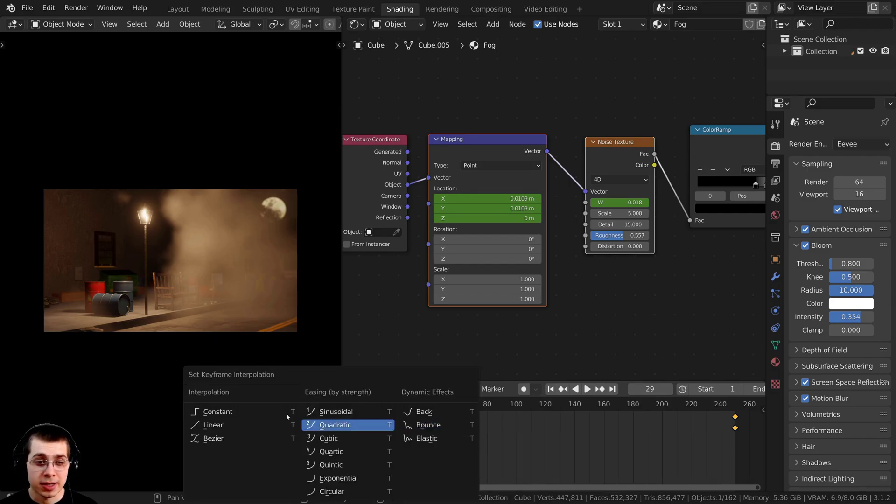
{"action": "left_click", "coordinate": [224, 425]}
Play back the fog animation and examine it in the maximized 3D viewport.
{"action": "key", "text": "space"}
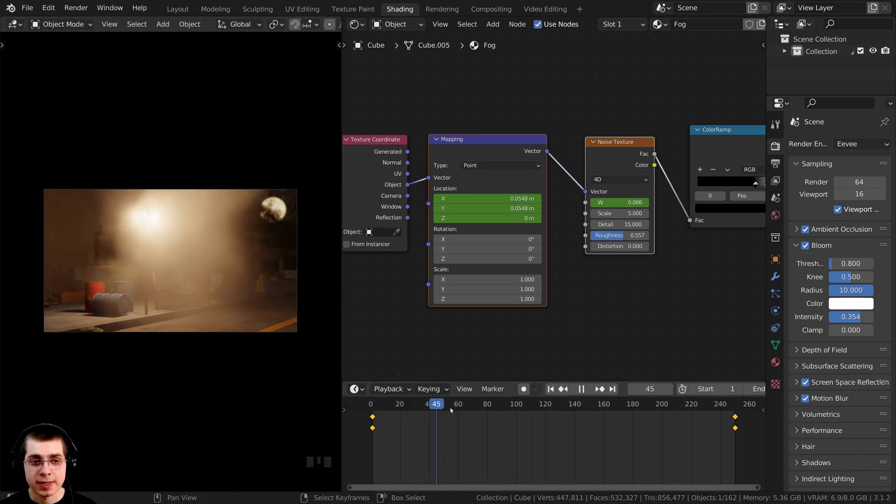
{"action": "left_click_drag", "start_coordinate": [565, 409], "coordinate": [451, 400]}
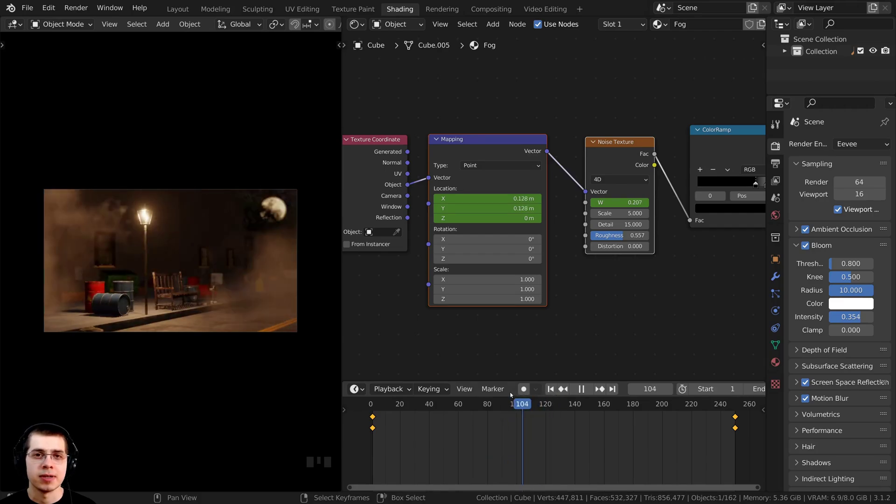
{"action": "key", "text": "ctrl+space"}
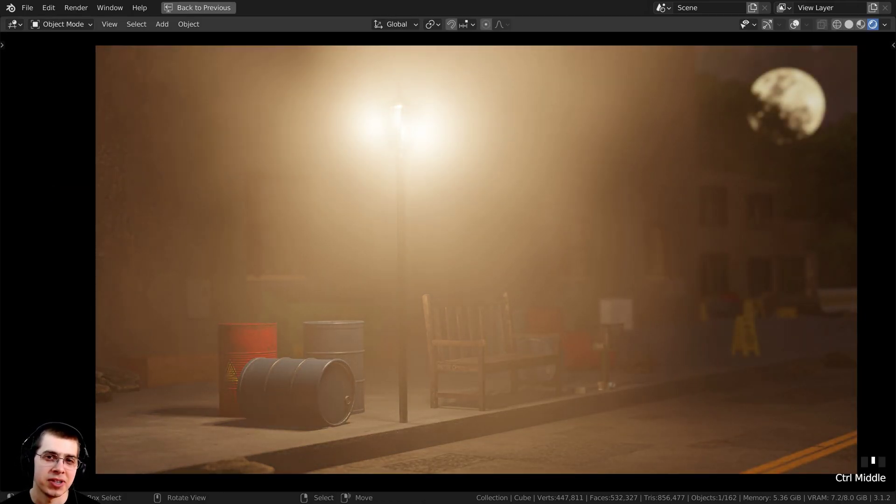